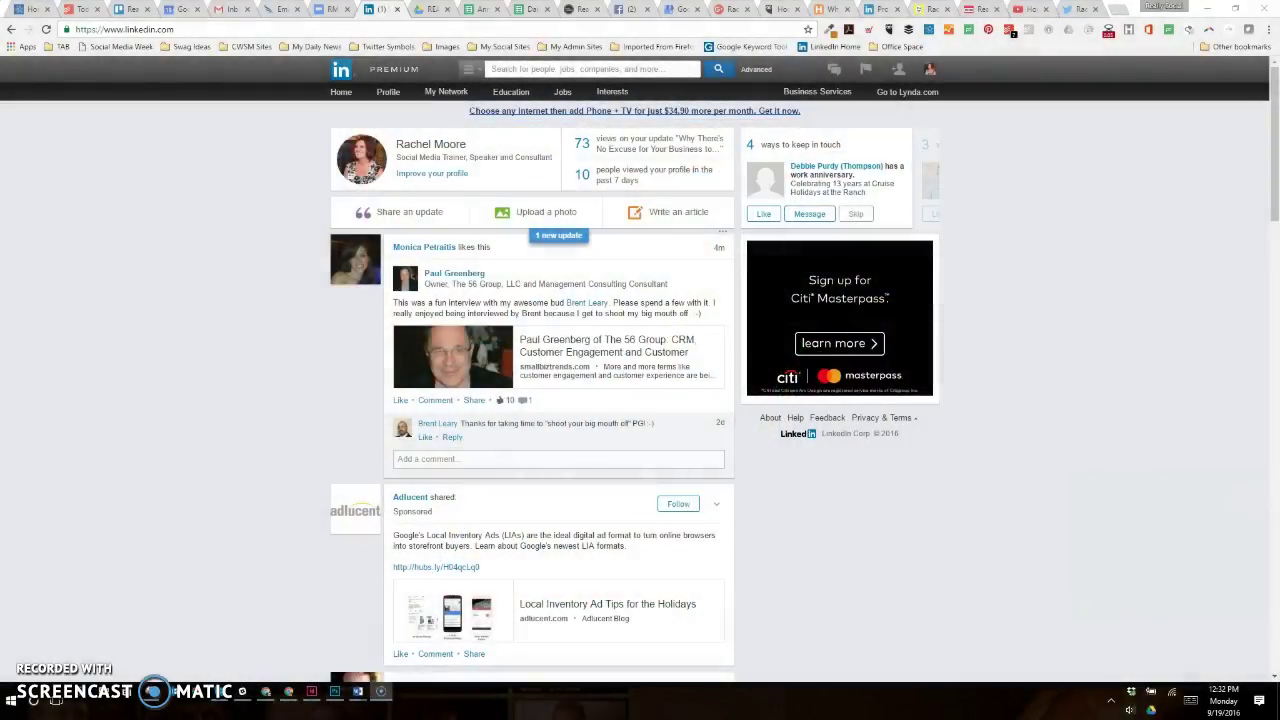
Examine the options for sharing an update and uploading a photo from the home feed
click(339, 67)
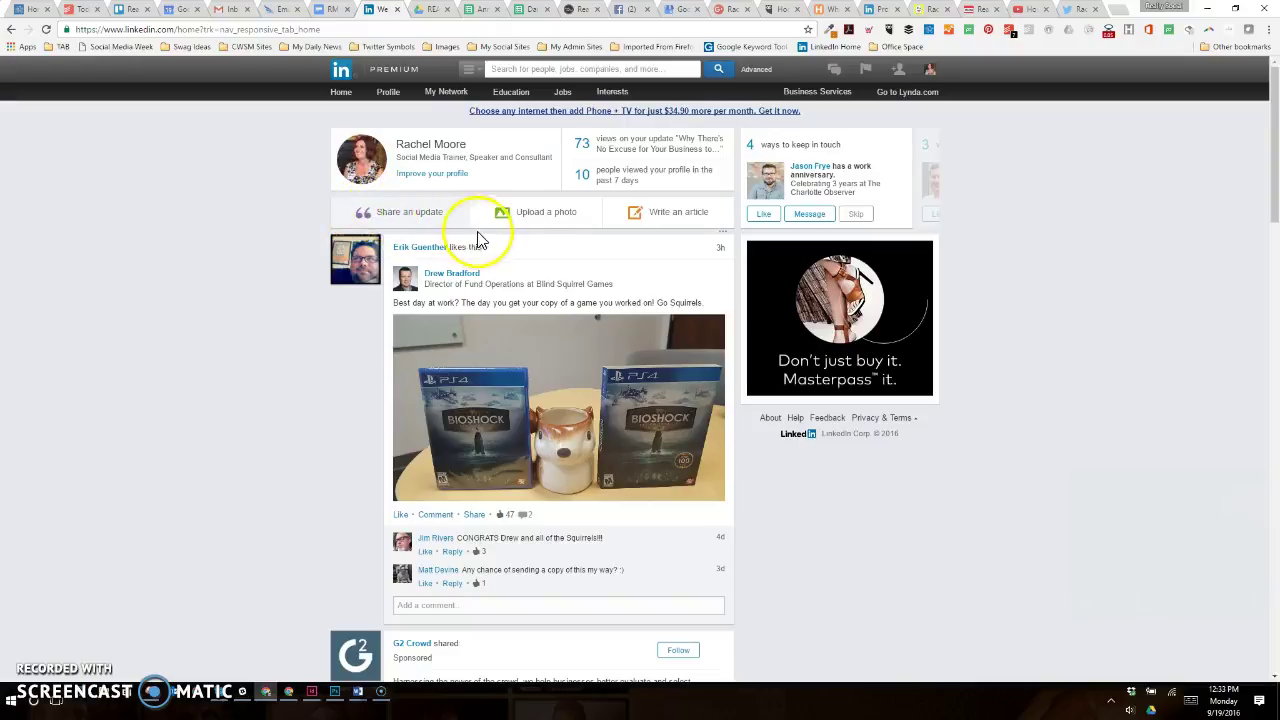
click(403, 216)
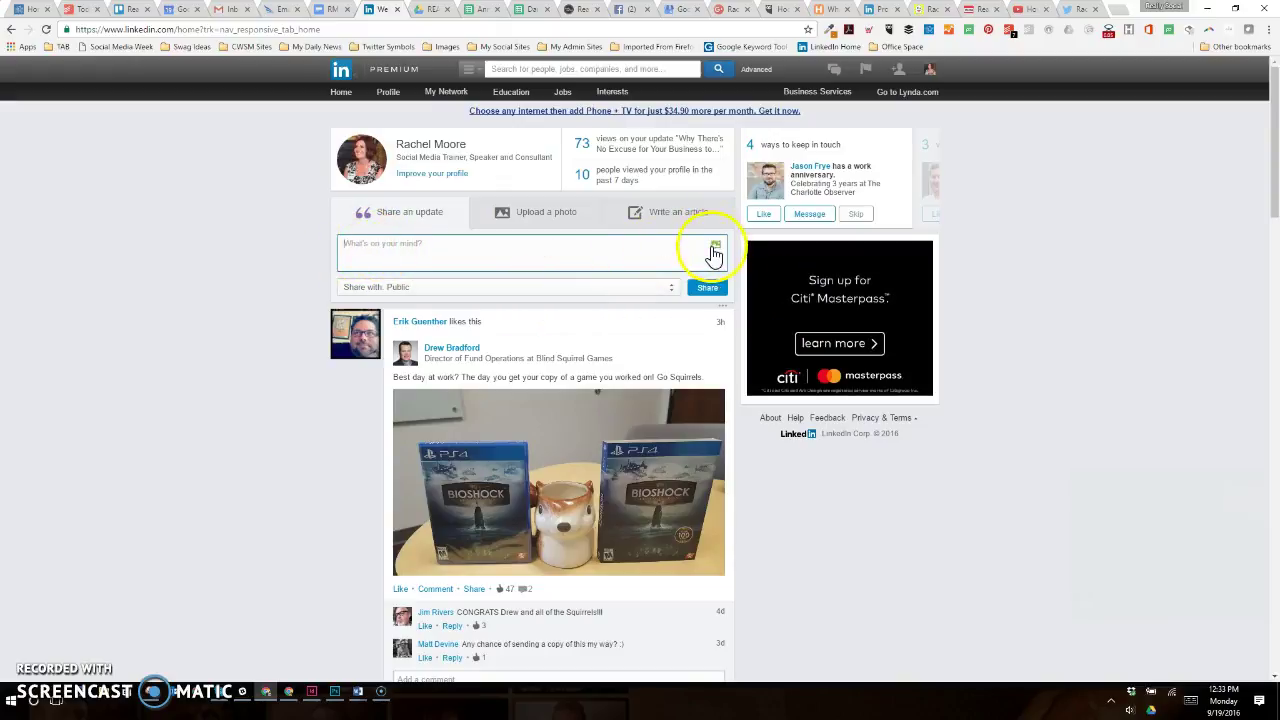
click(540, 218)
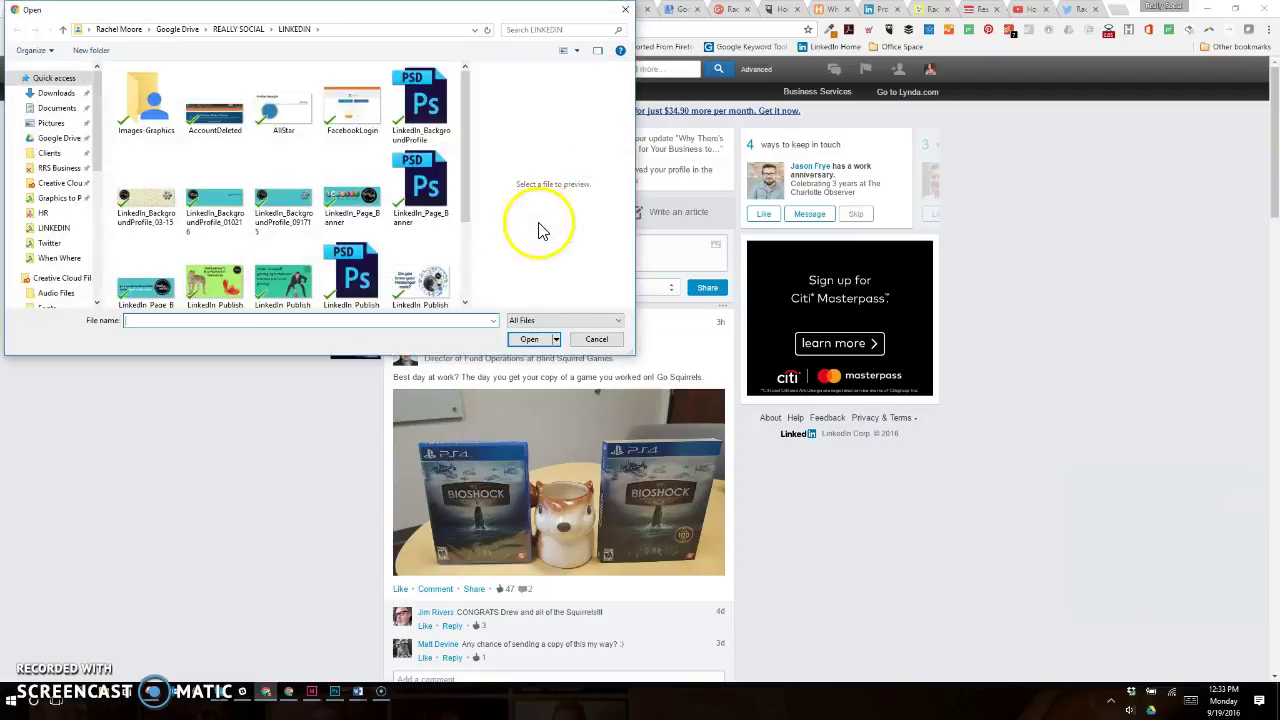
click(588, 337)
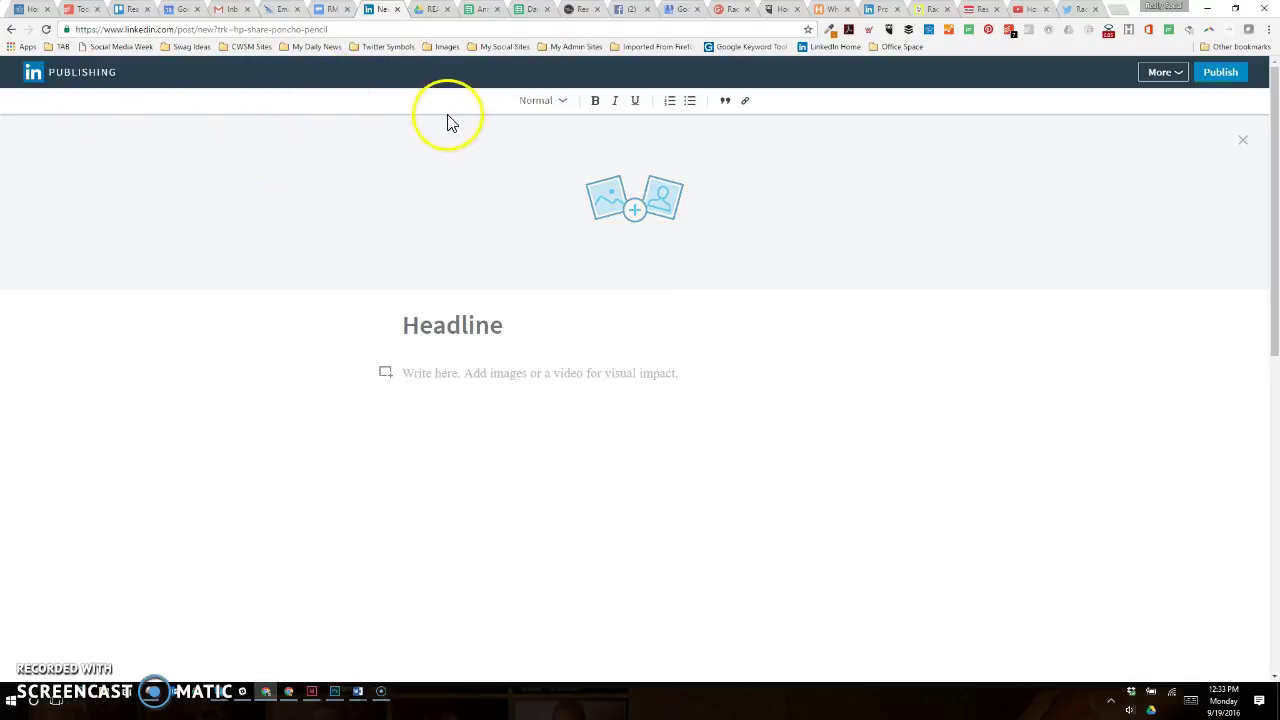
Write the block quote "I have something fabulous to say!" in the article body
click(543, 108)
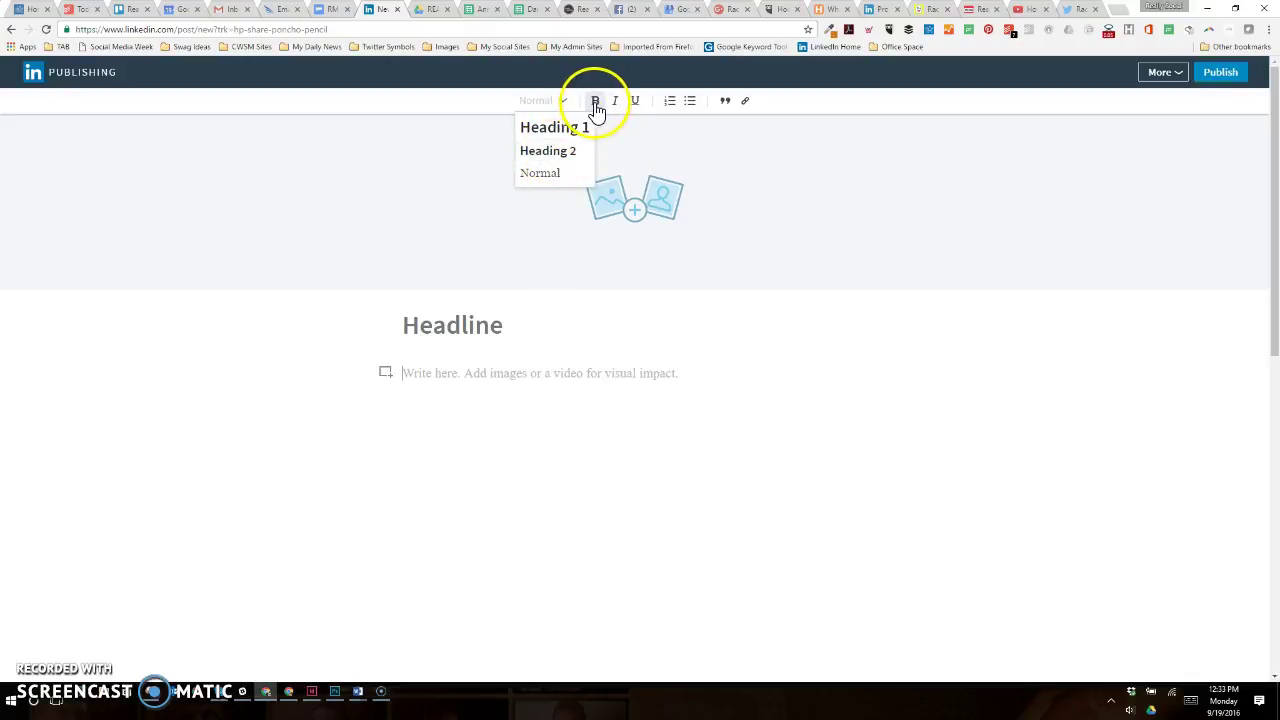
click(727, 102)
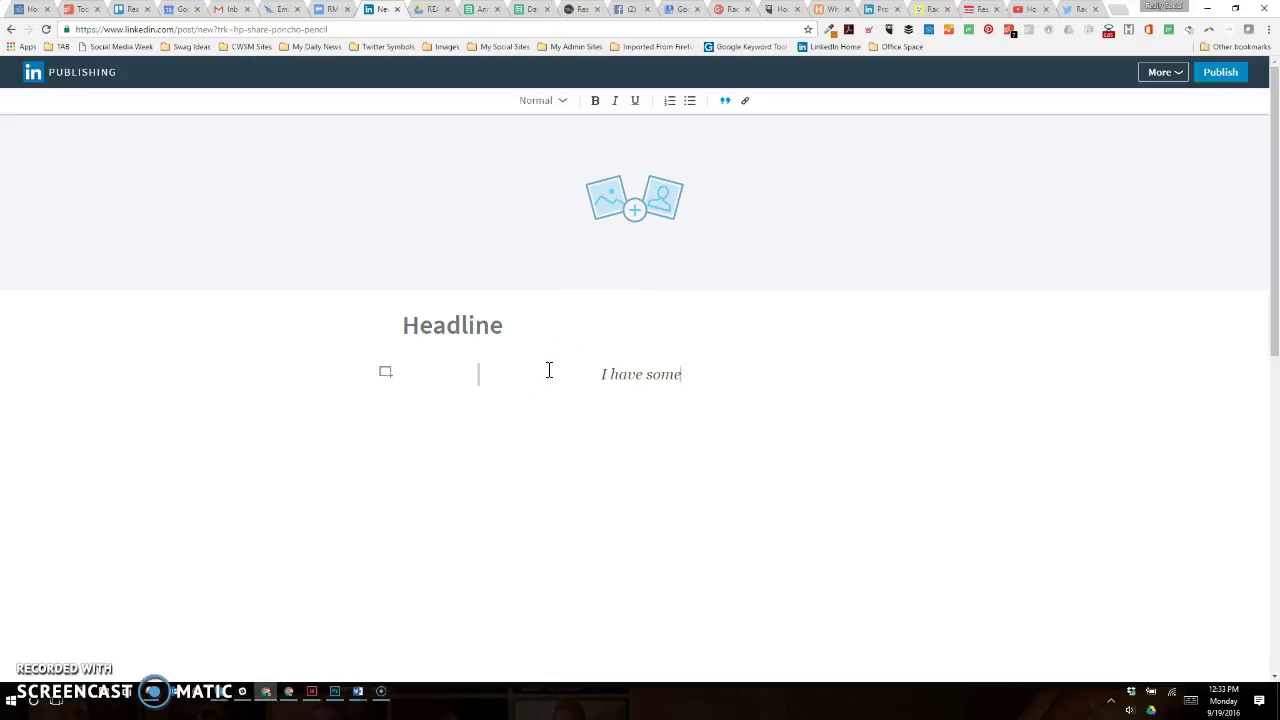
text(I have something fabulous to say!)
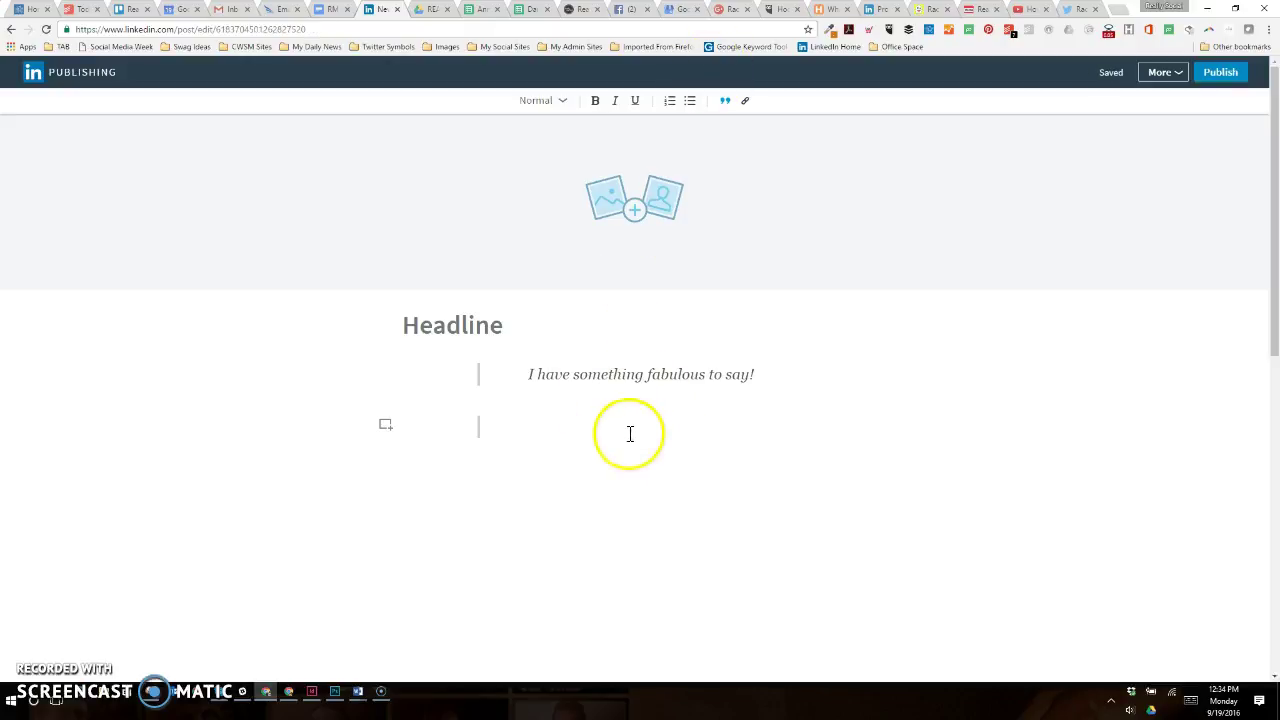
Below the quote, add "And now we're back to normal, except" as normal text and "We have an announcement!" as Heading 1
click(725, 101)
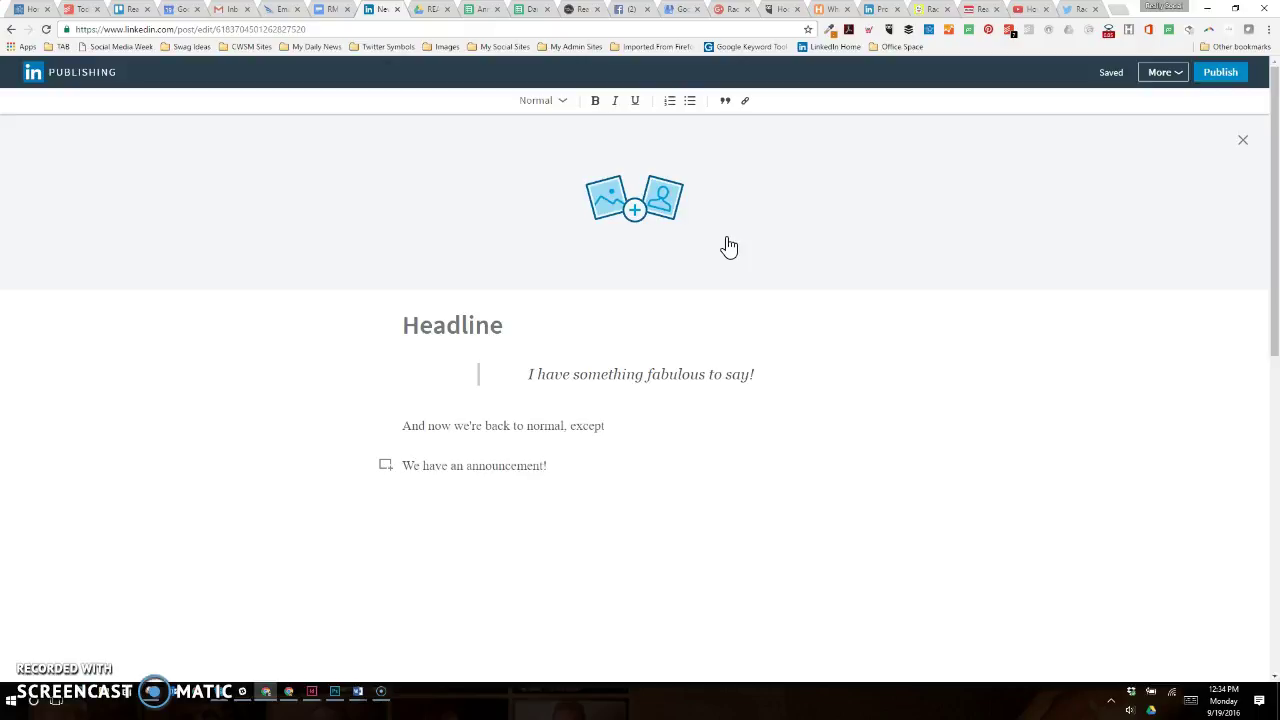
click(557, 103)
click(553, 145)
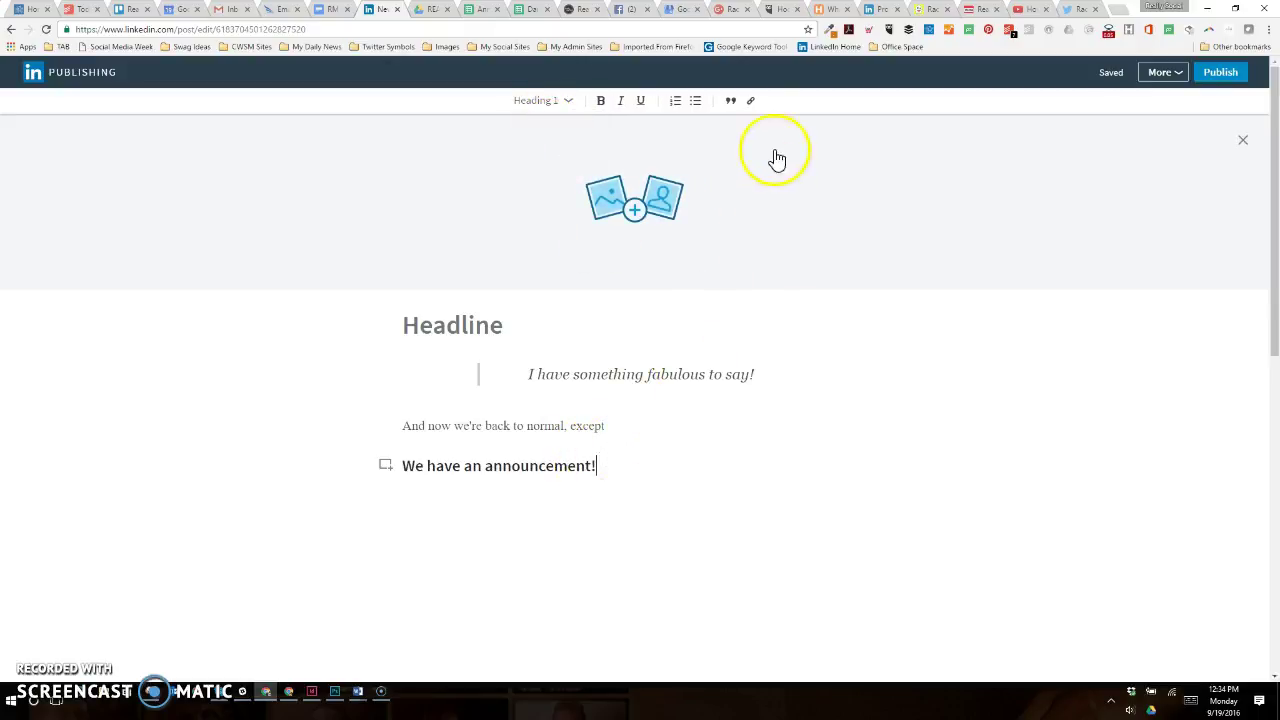
Examine the fields for inserting a link after the announcement heading
click(752, 104)
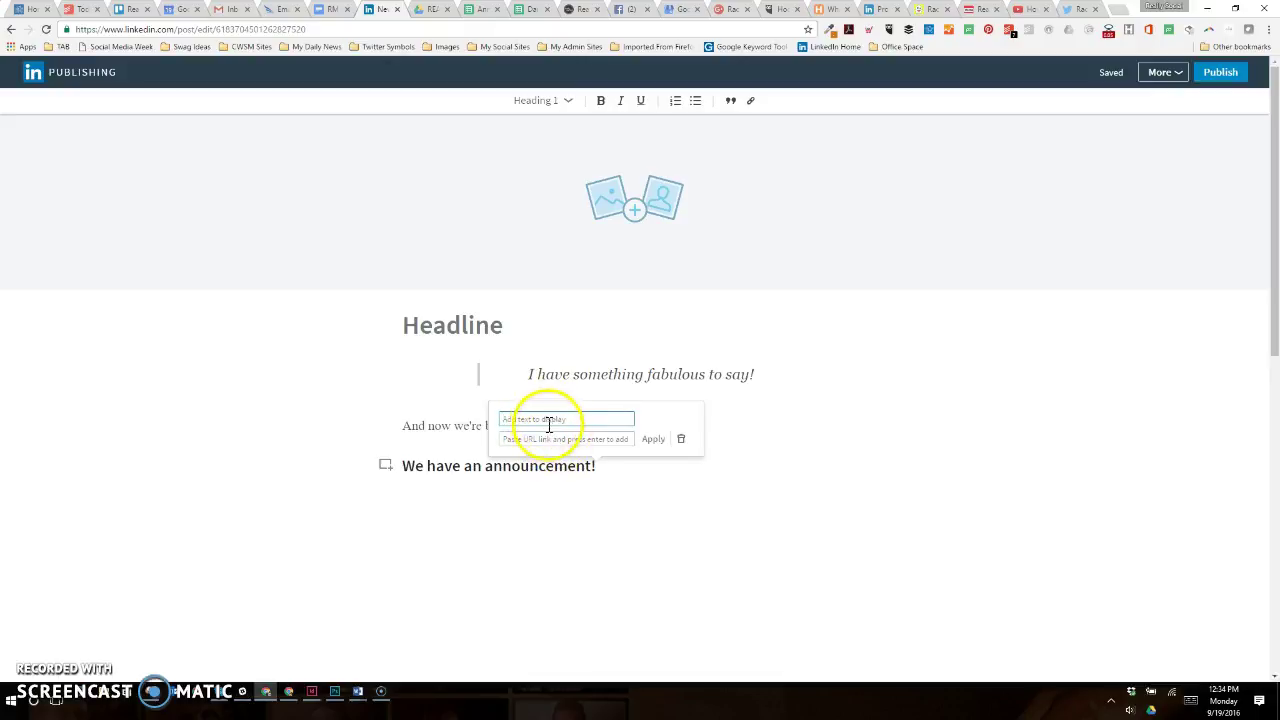
click(656, 444)
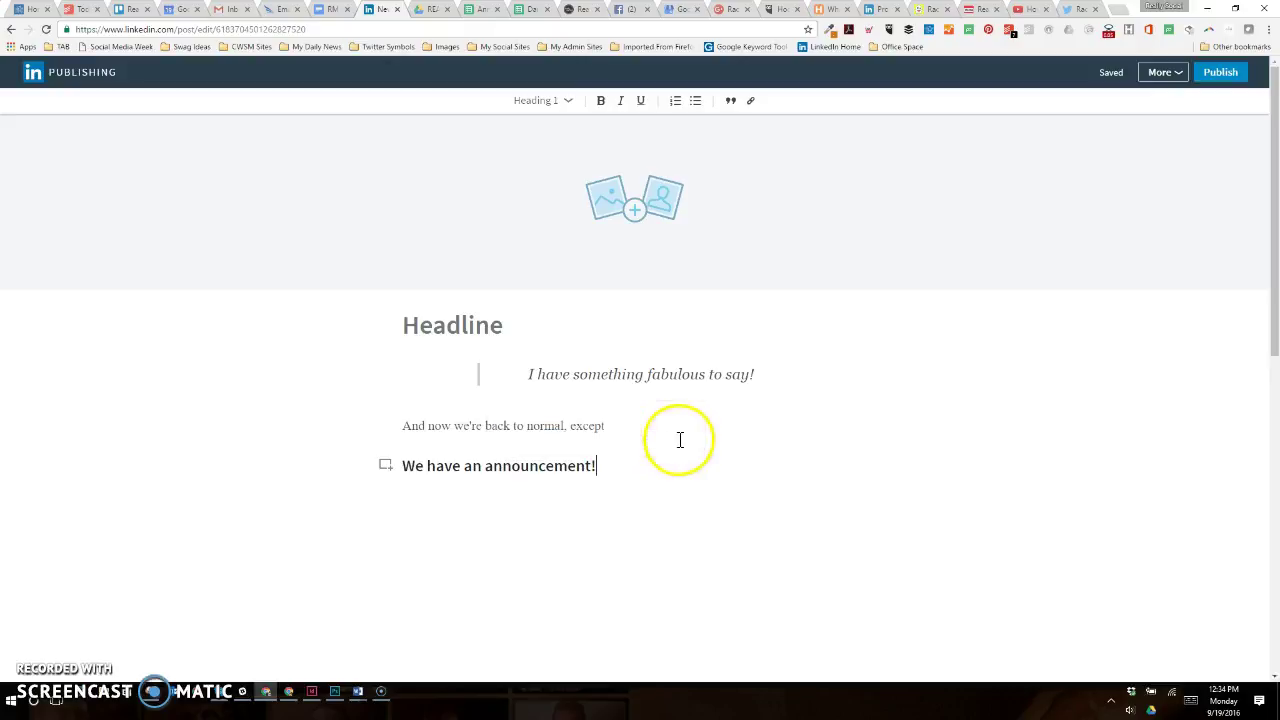
Add LinkedIn_BackgroundProfile_010216 as the article's cover image
click(636, 214)
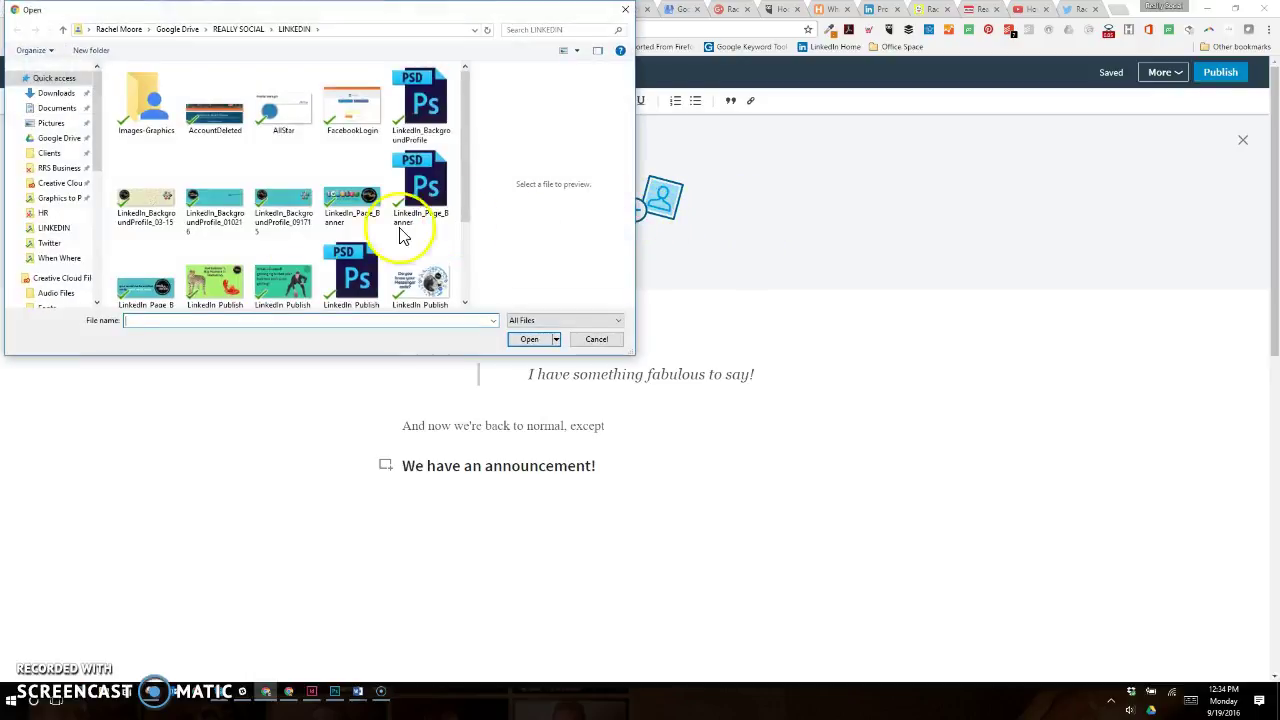
click(212, 205)
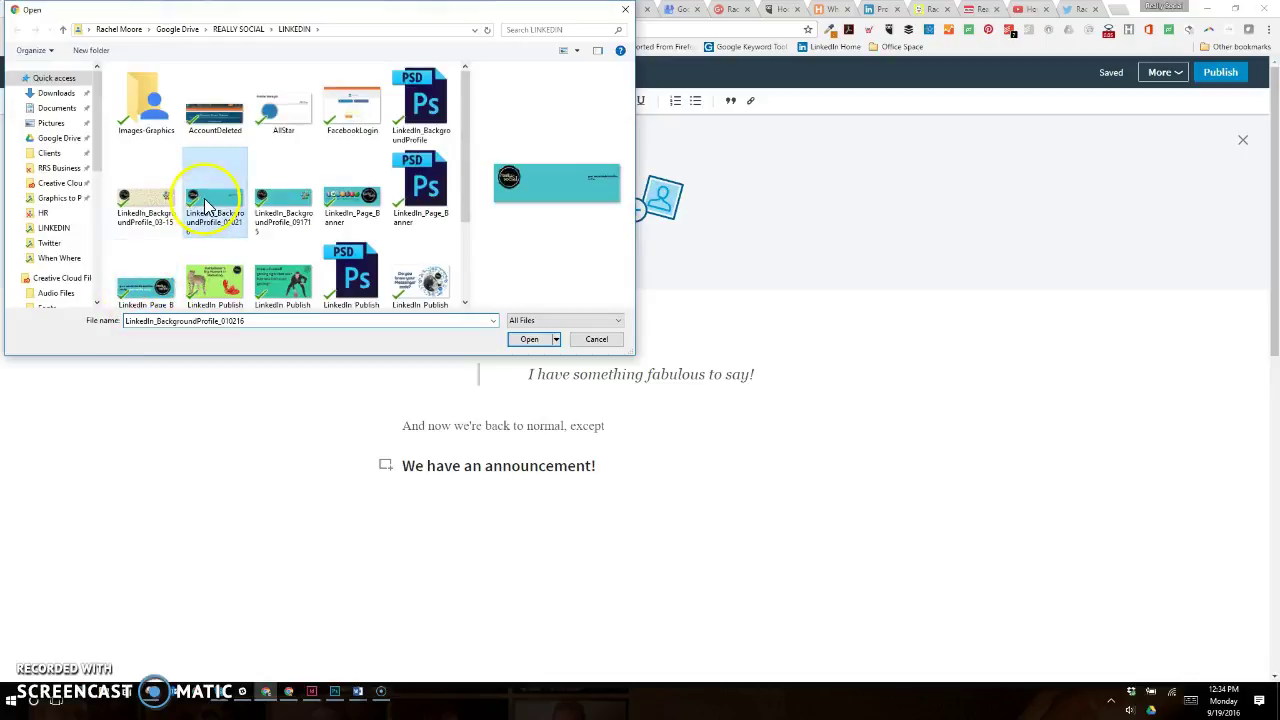
click(530, 340)
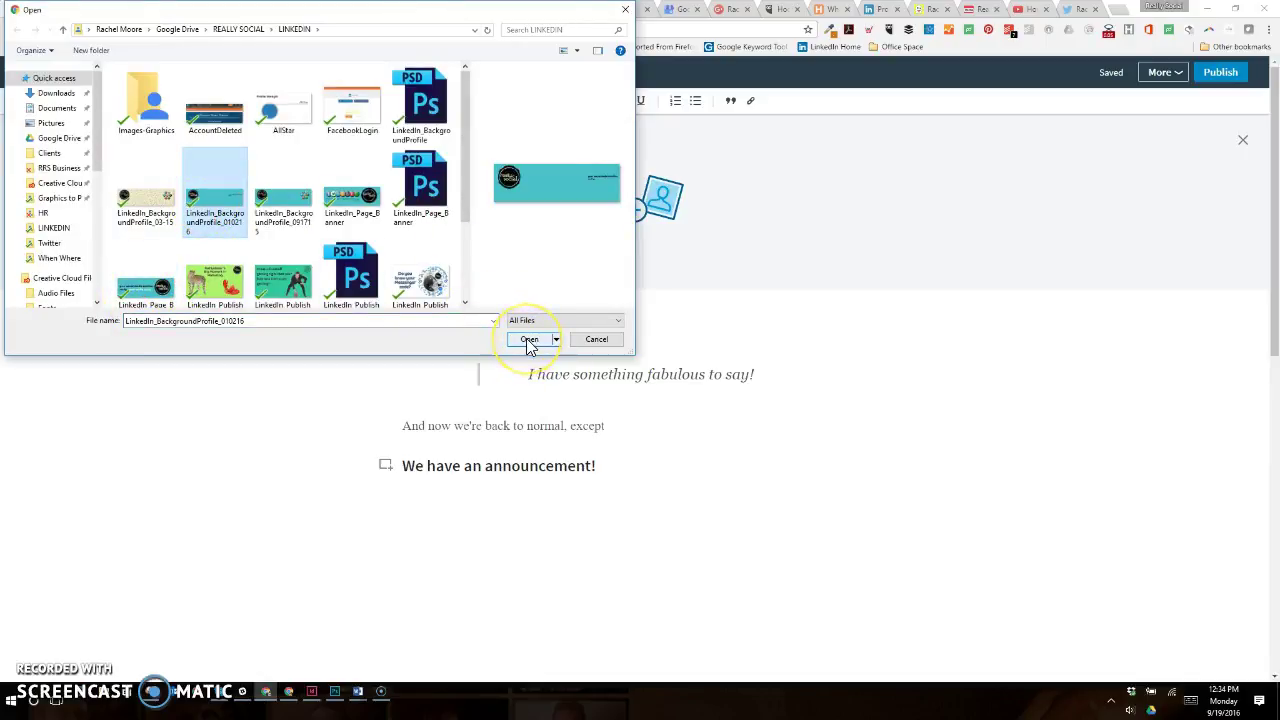
click(530, 340)
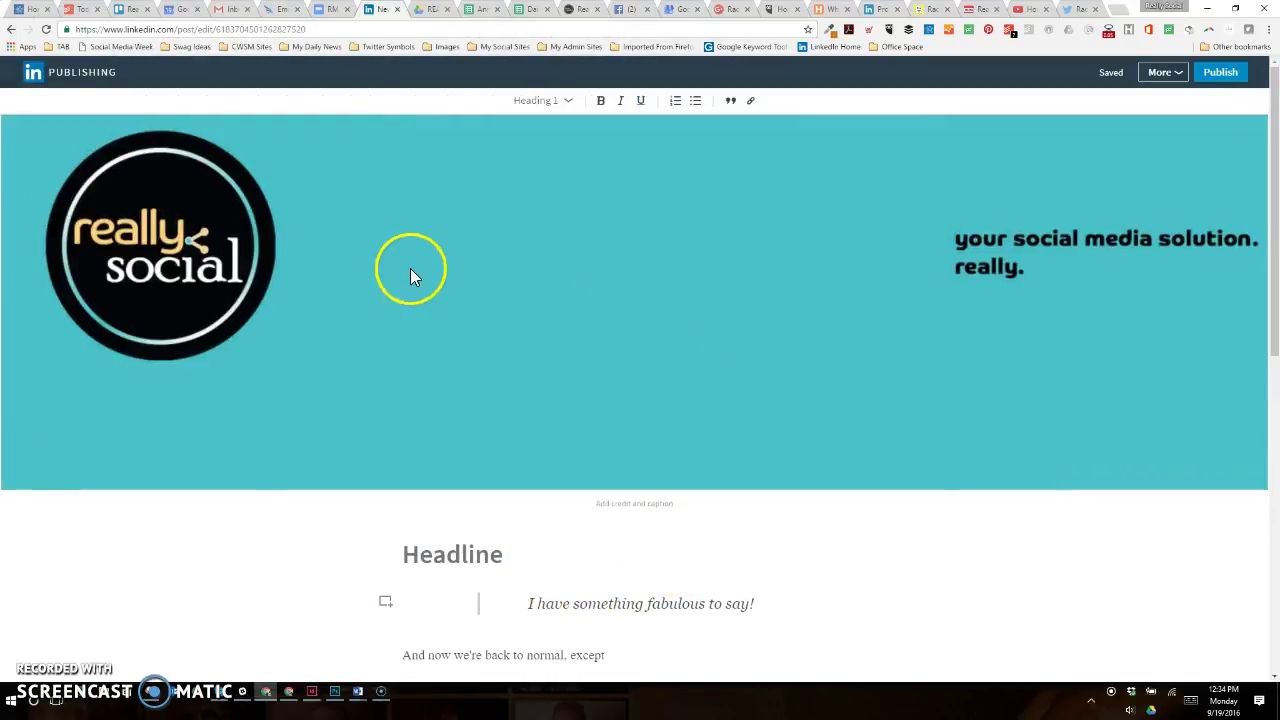
Compare the cover image's full-width and column-width layouts, ending on the column-width layout
mouse_move(854, 263)
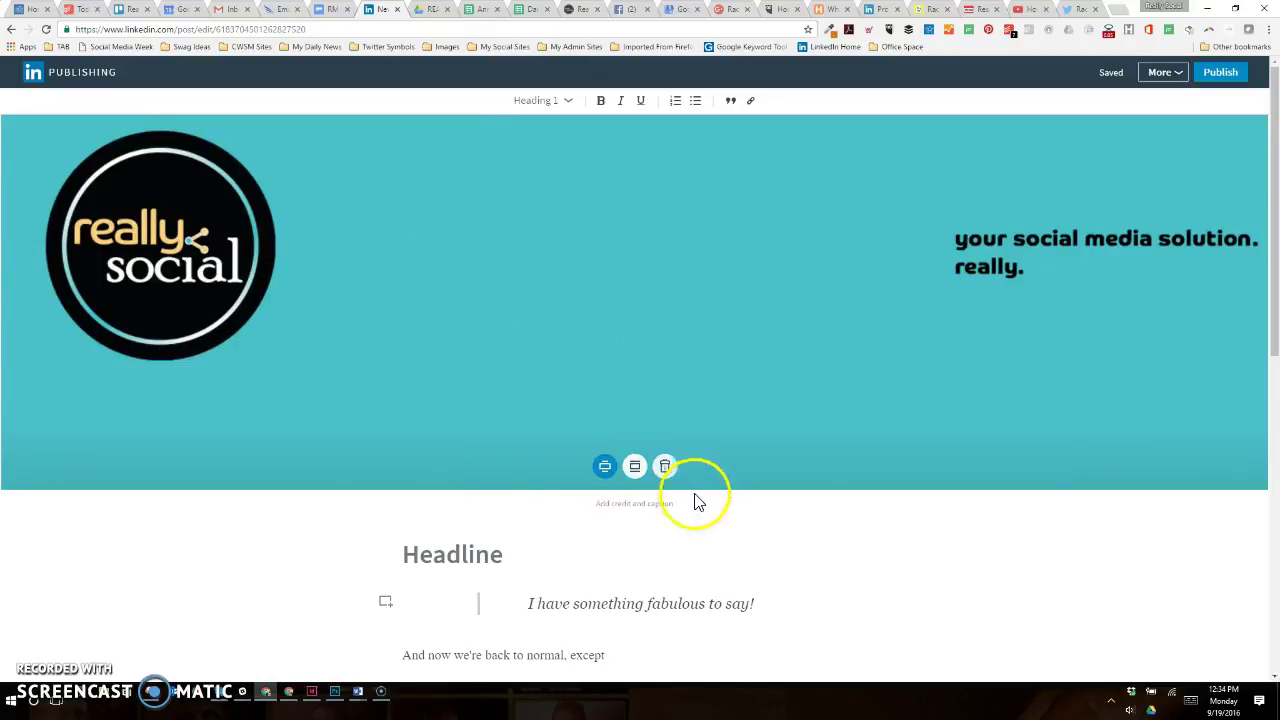
click(636, 470)
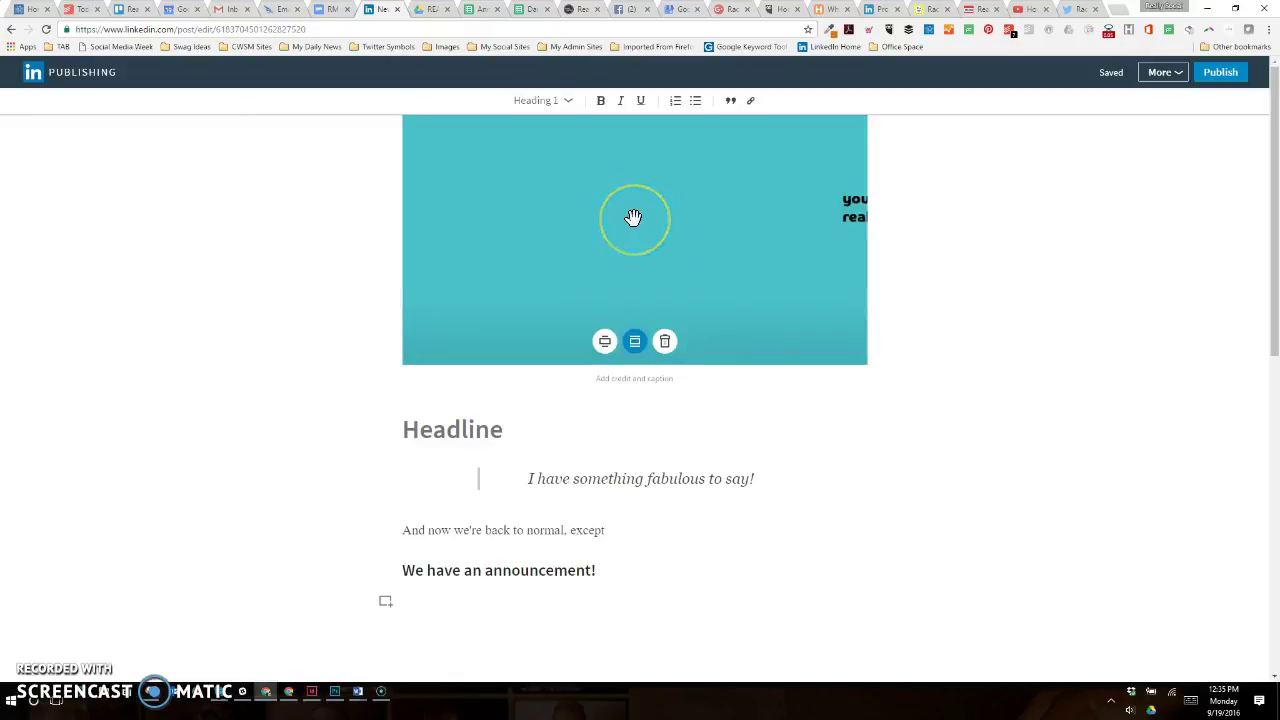
click(604, 344)
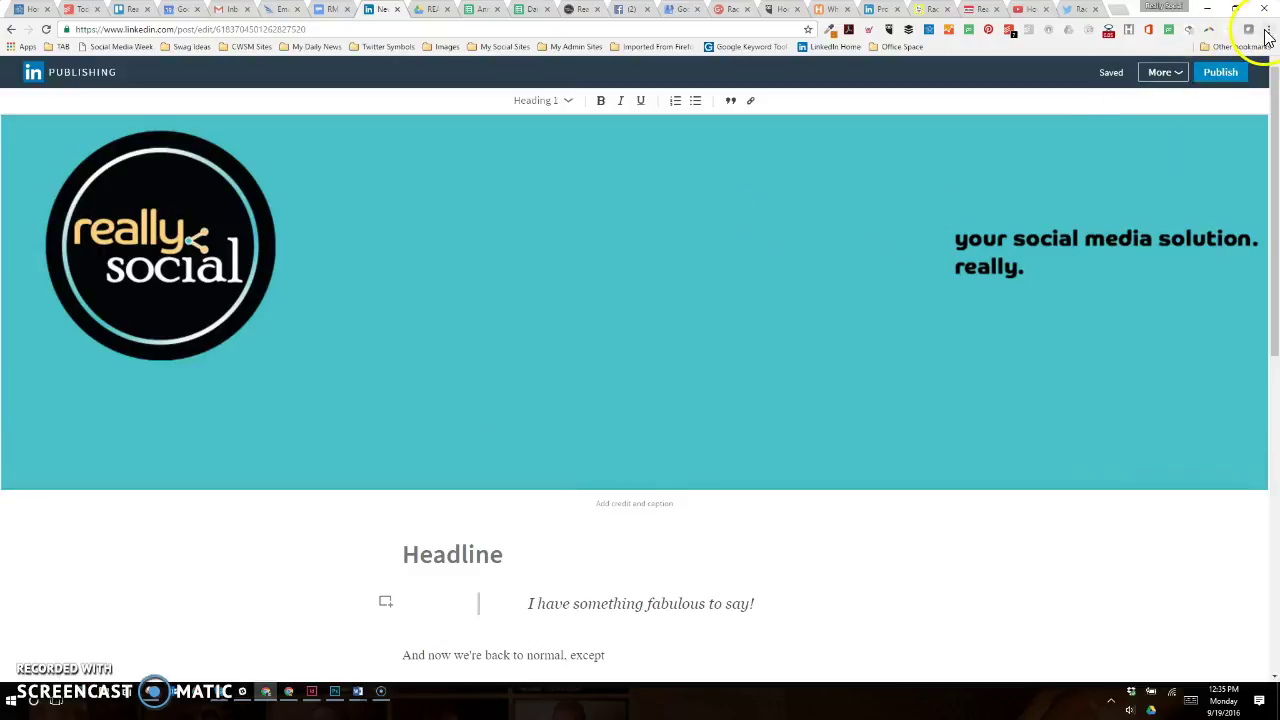
mouse_move(410, 326)
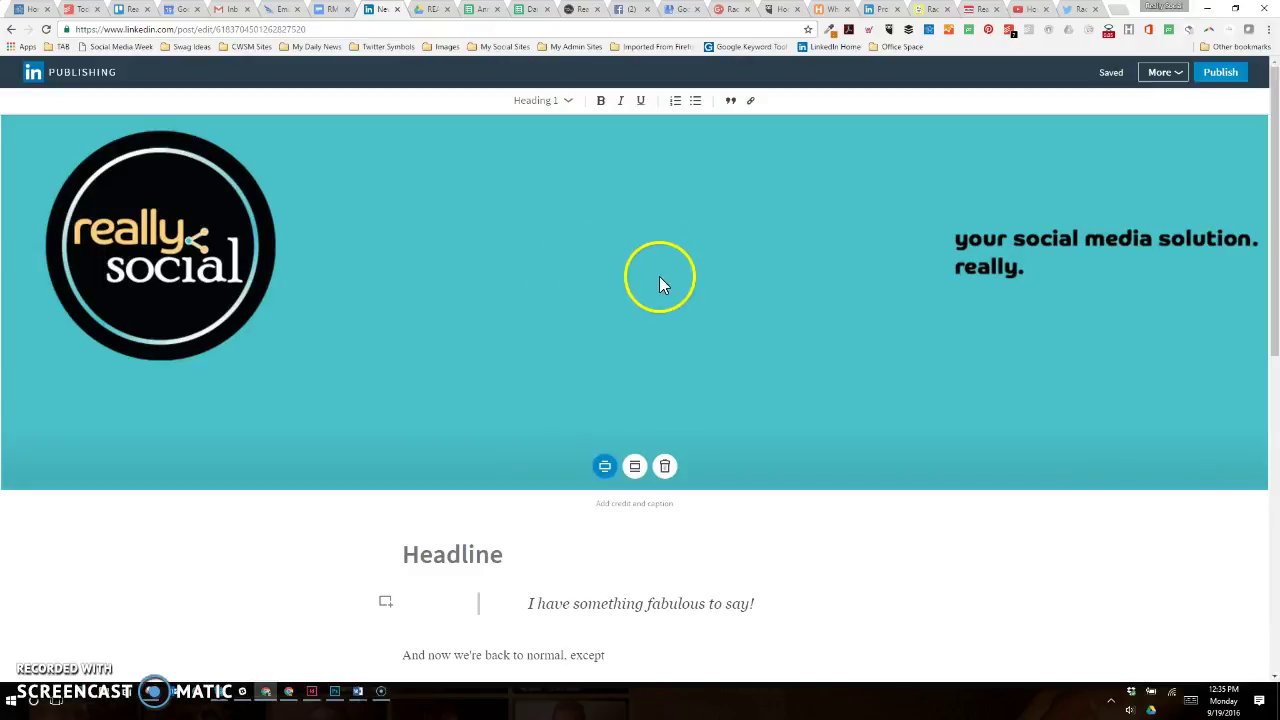
click(634, 468)
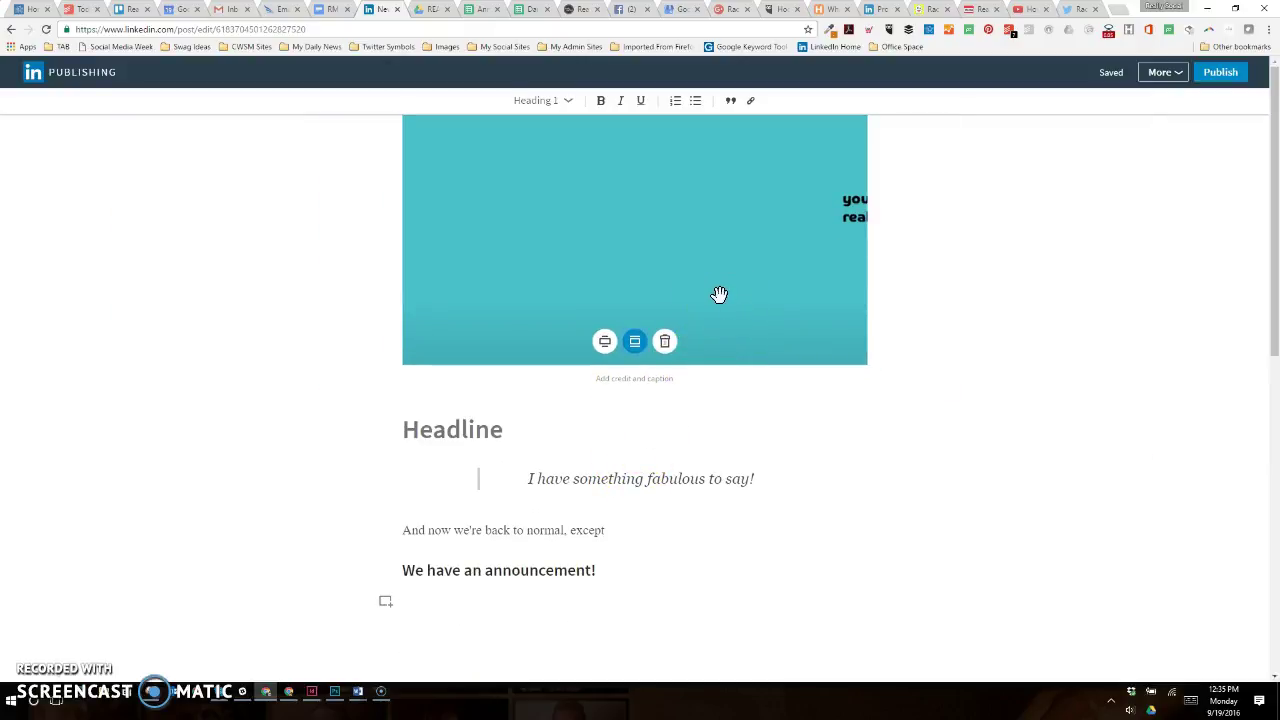
click(761, 300)
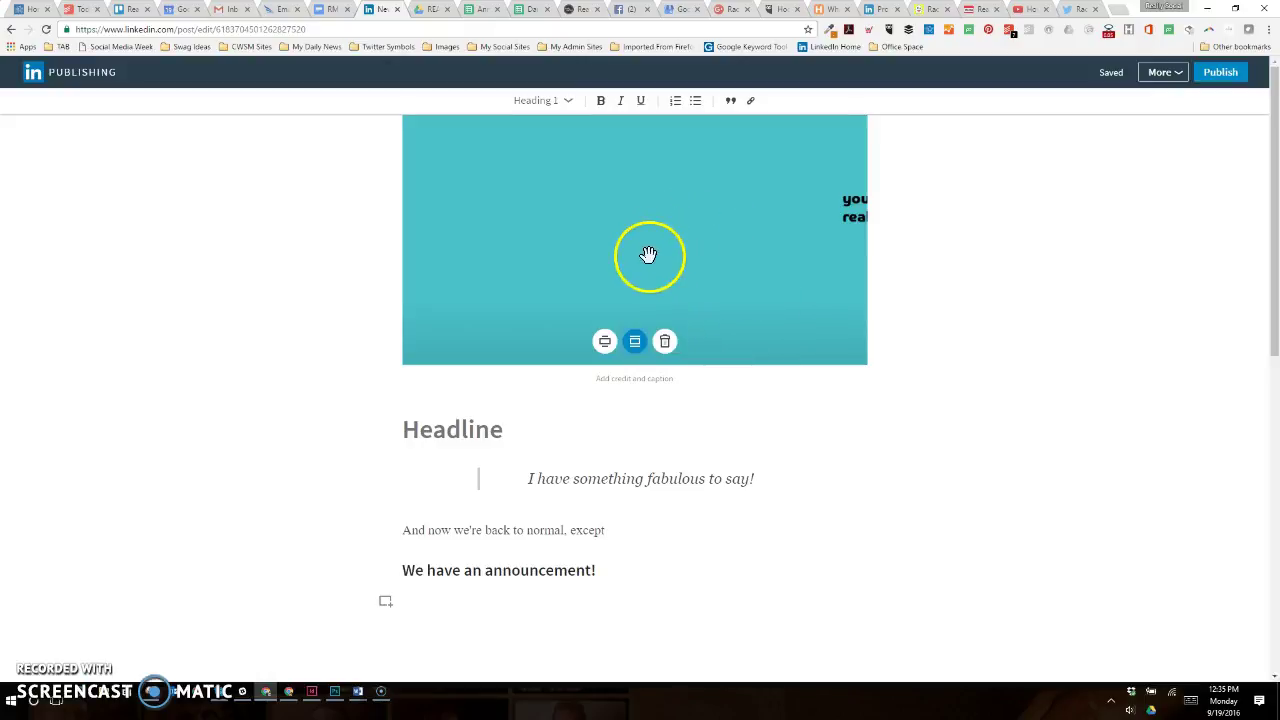
Replace the teal cover image with the green football graphic from the LINKEDIN folder
click(665, 343)
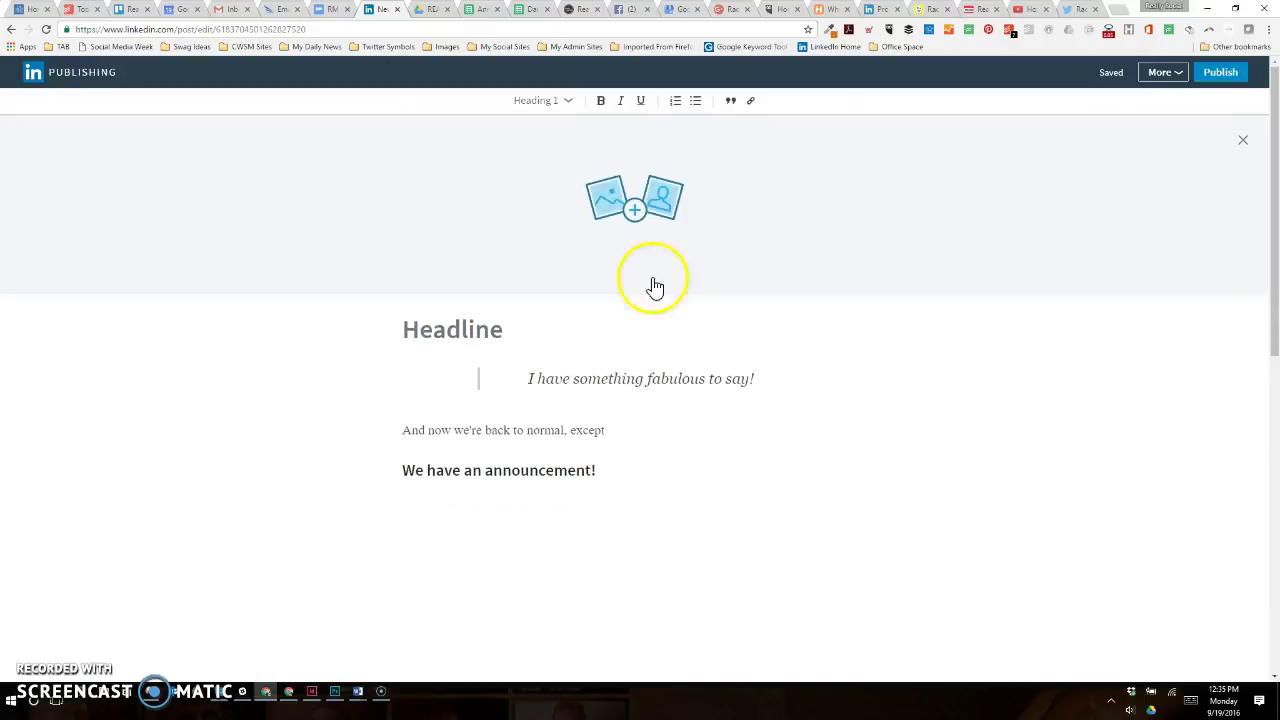
click(504, 304)
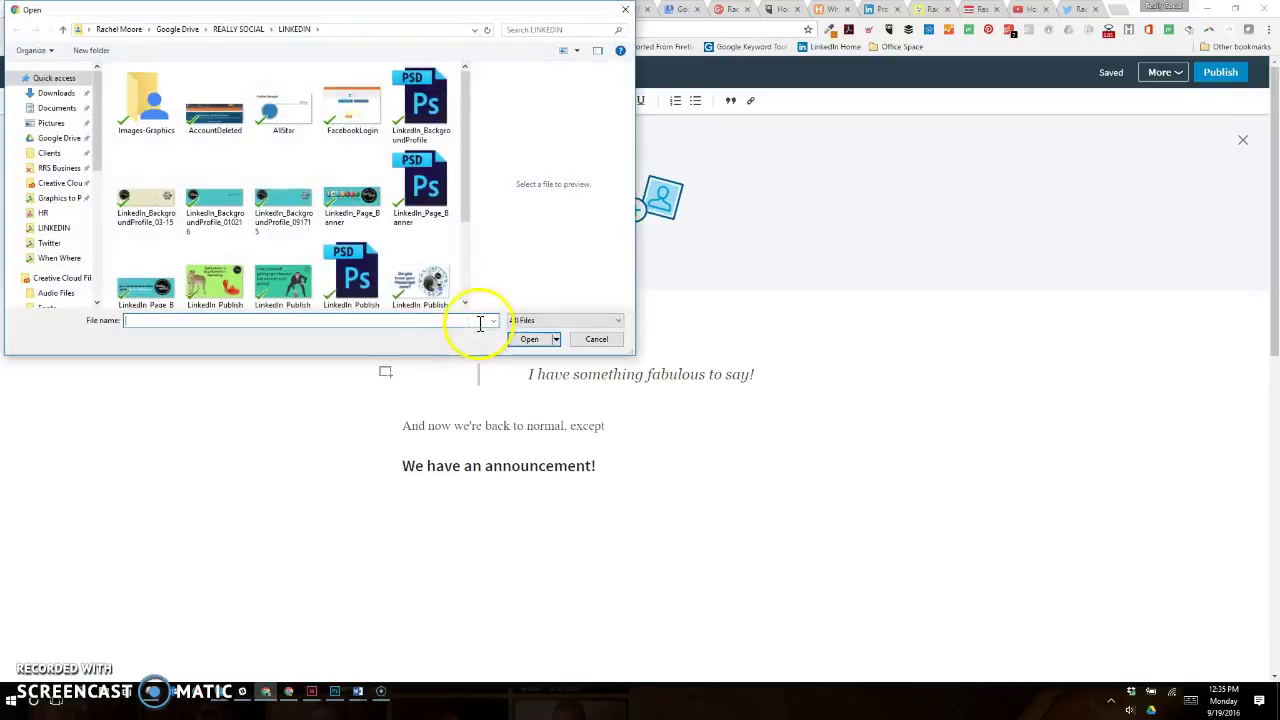
click(286, 292)
click(527, 340)
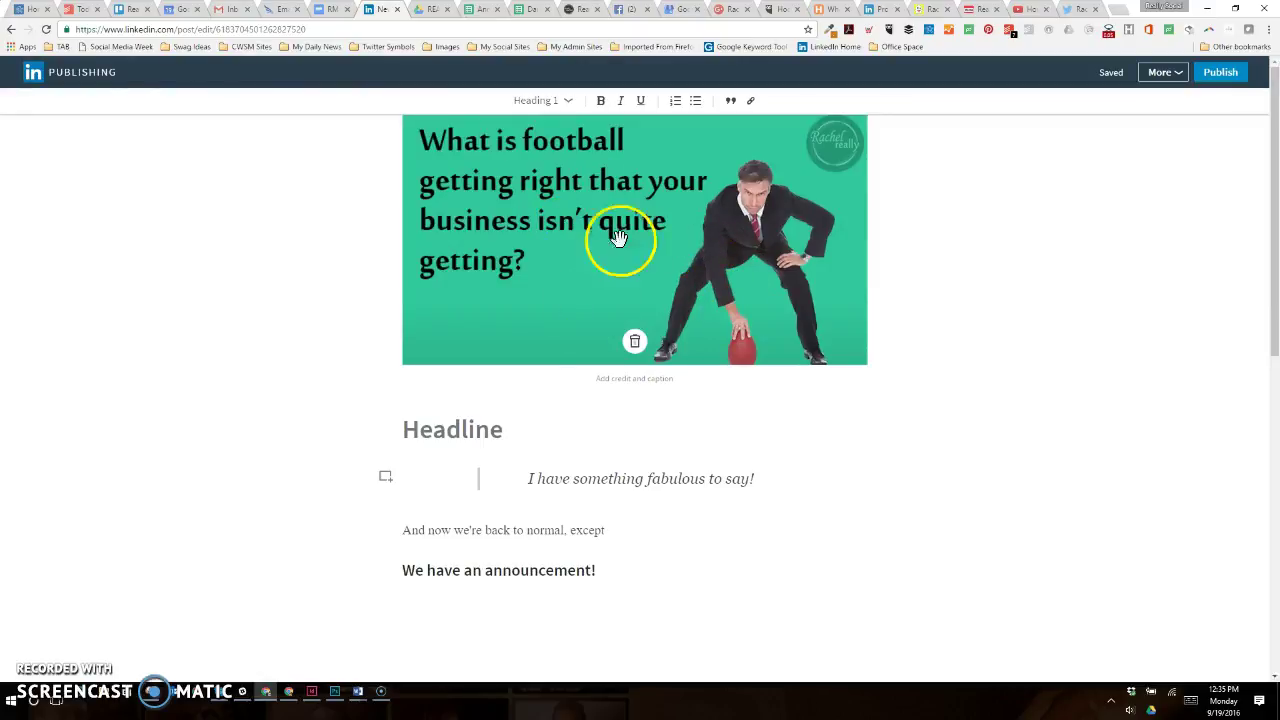
Close the Slack window covering the article editor
key(alt+Tab)
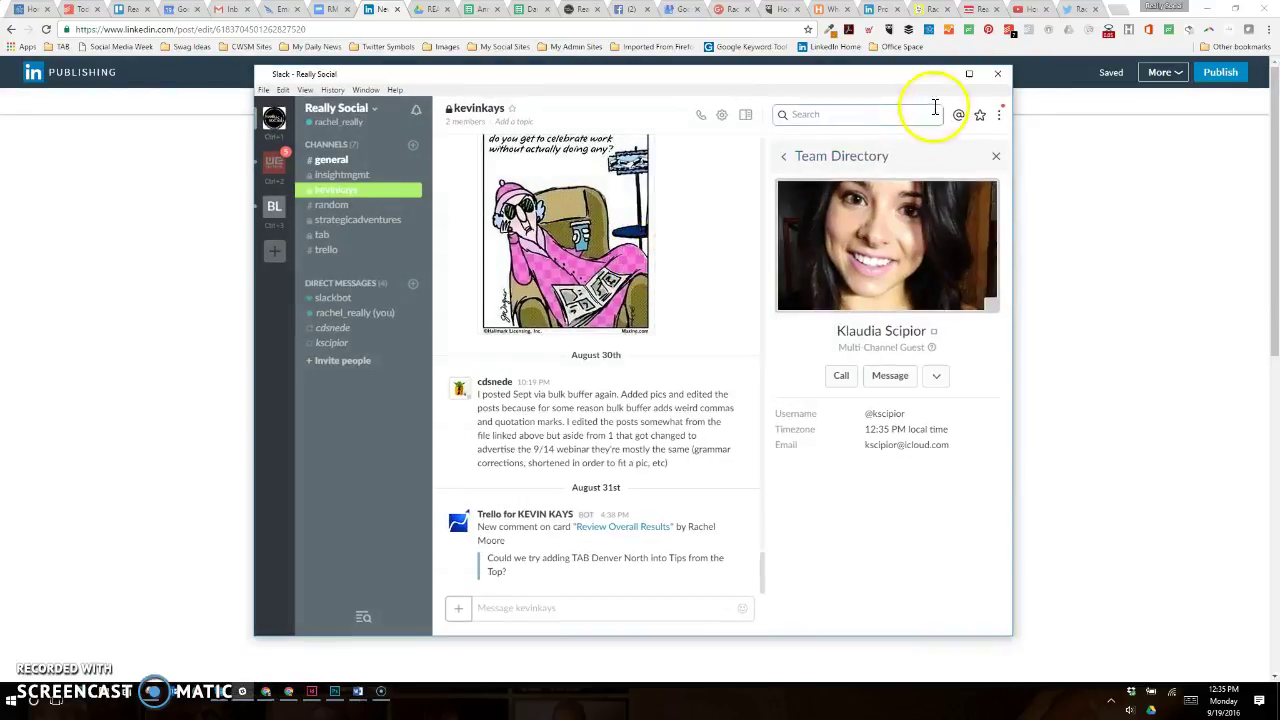
click(997, 73)
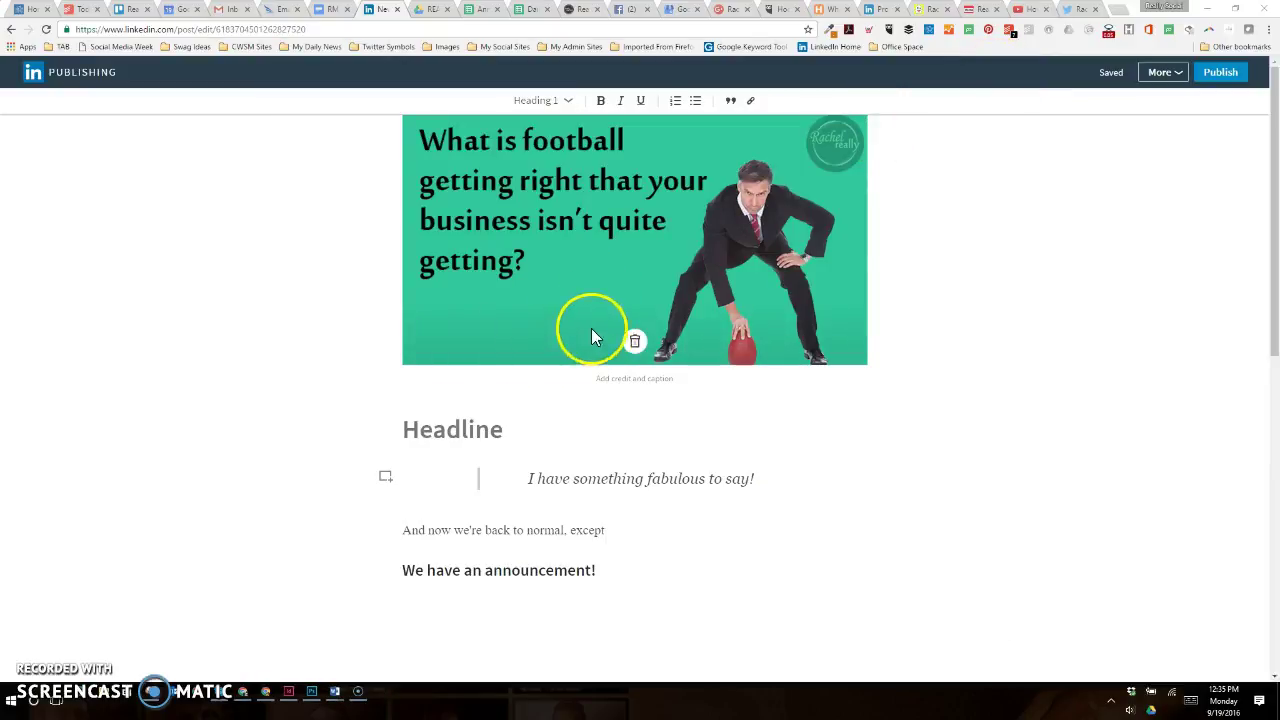
Caption the football cover image "Football is in the air"
click(634, 379)
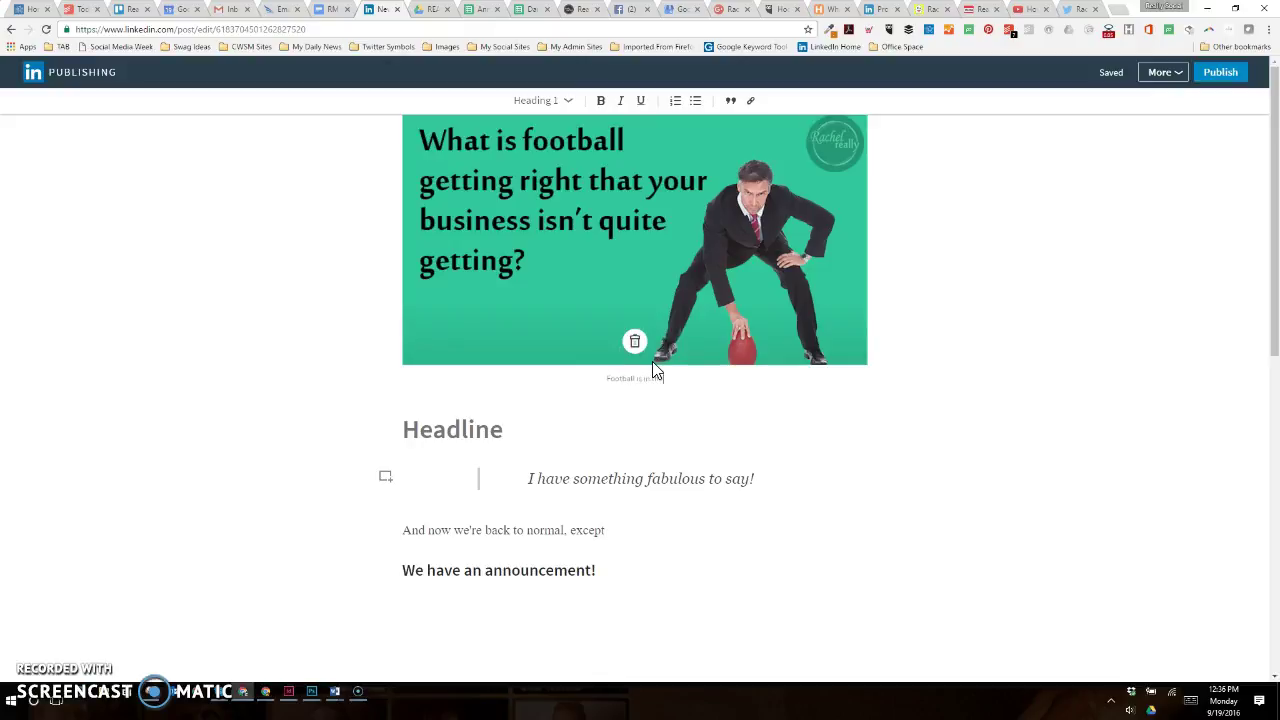
text(e air)
Delete the football cover image and remove the empty cover image area from the article
click(635, 345)
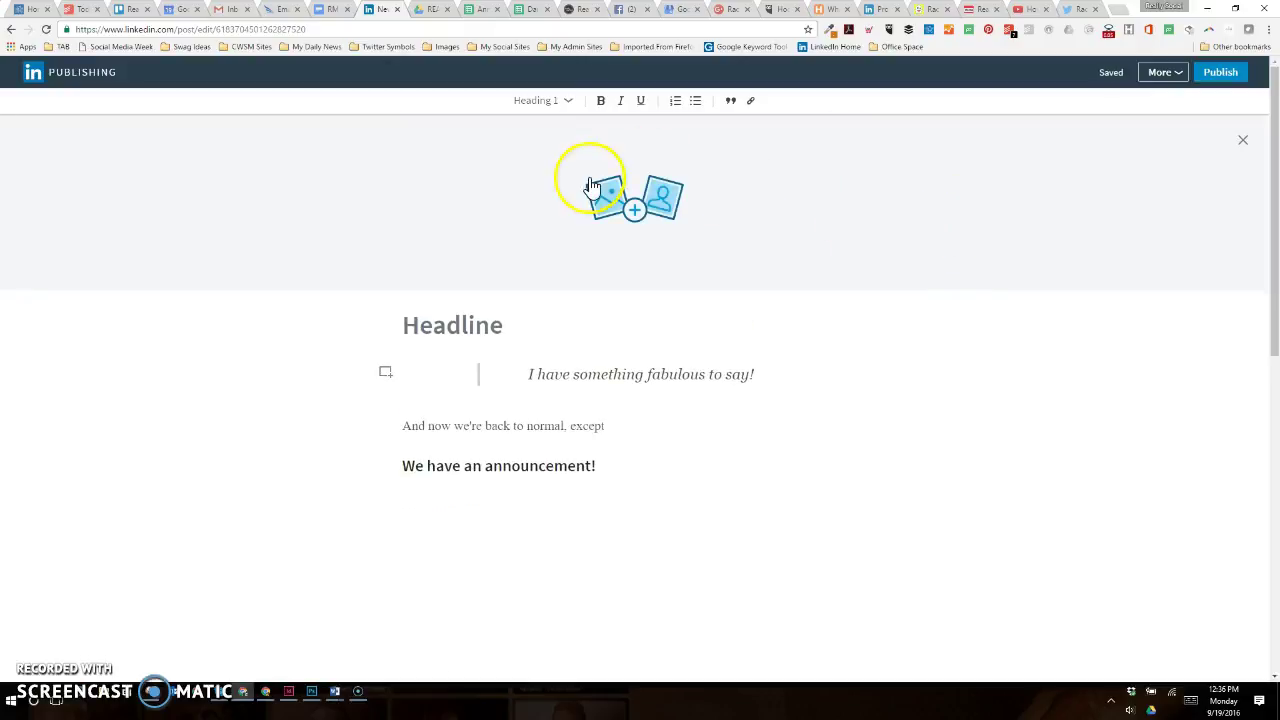
click(1243, 143)
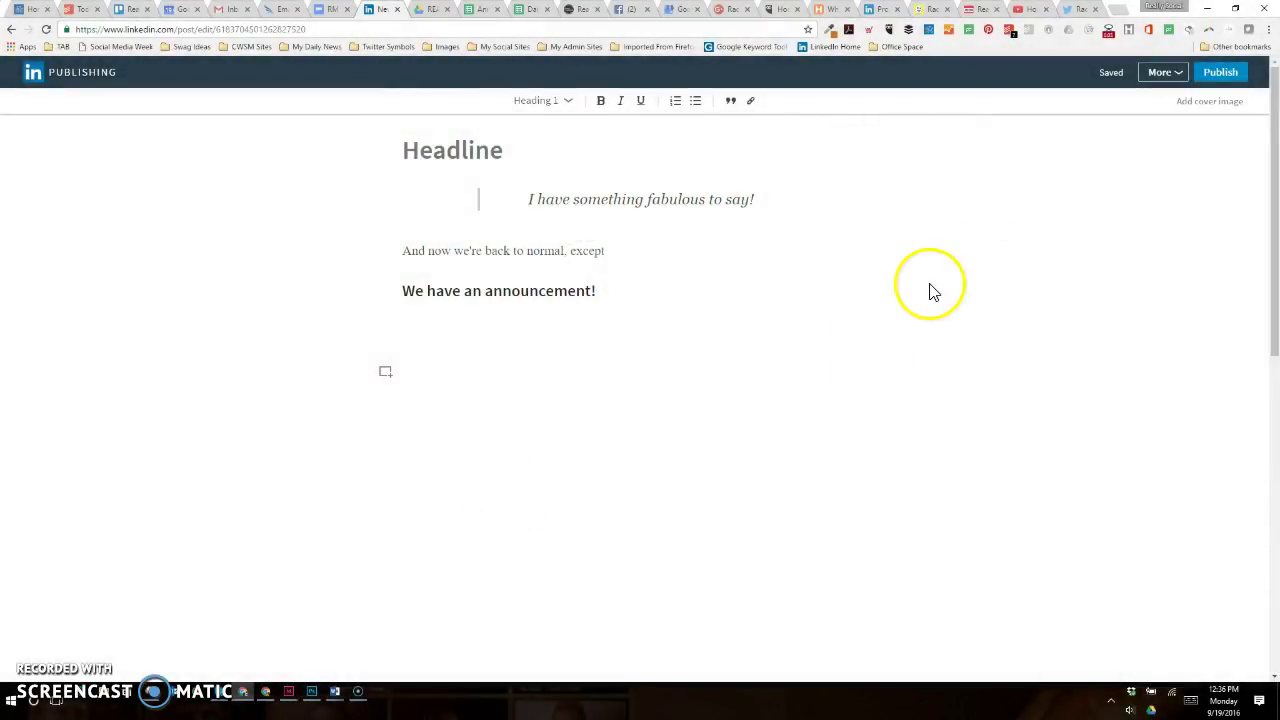
click(1205, 102)
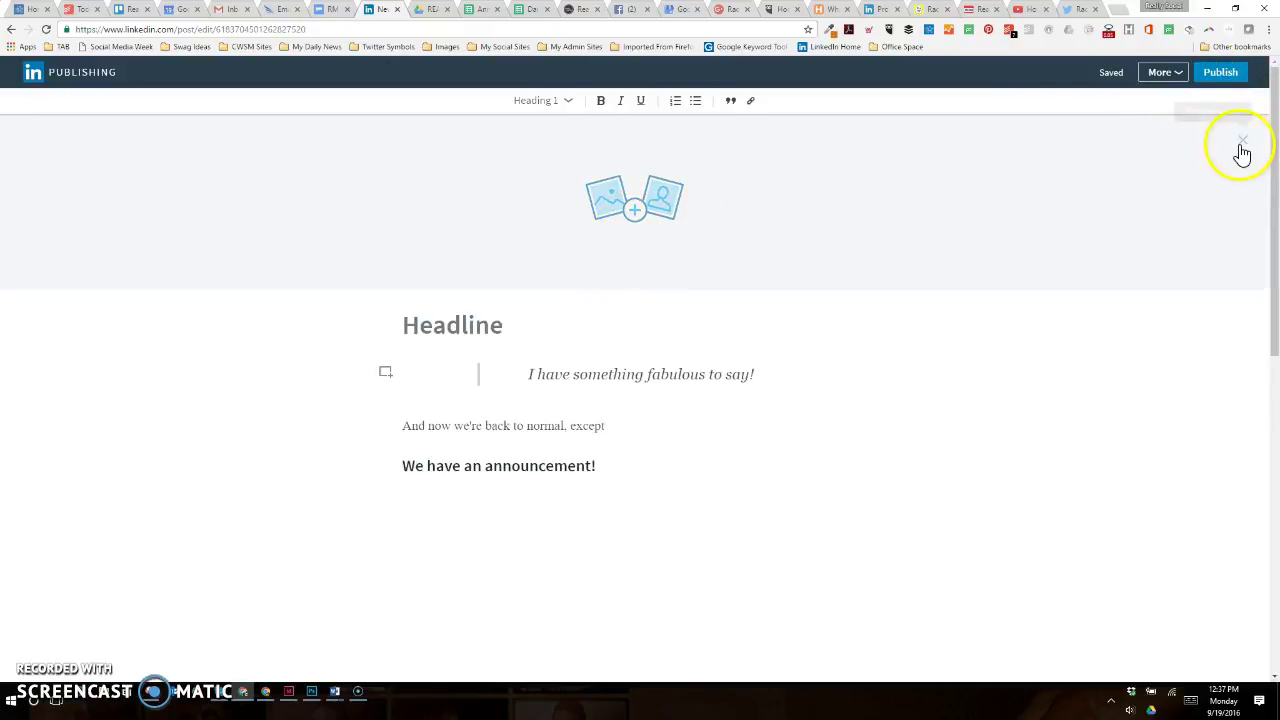
click(1243, 140)
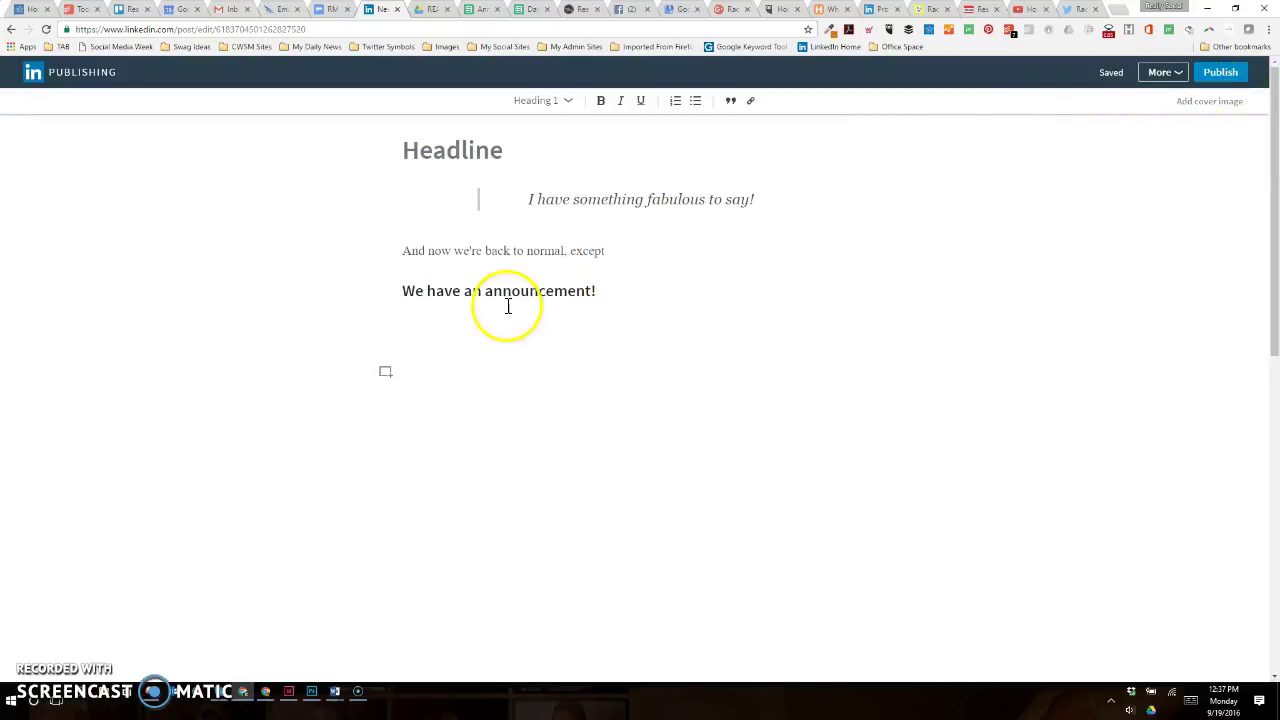
Insert a slides embed block above the announcement heading and dismiss it without a link
click(385, 377)
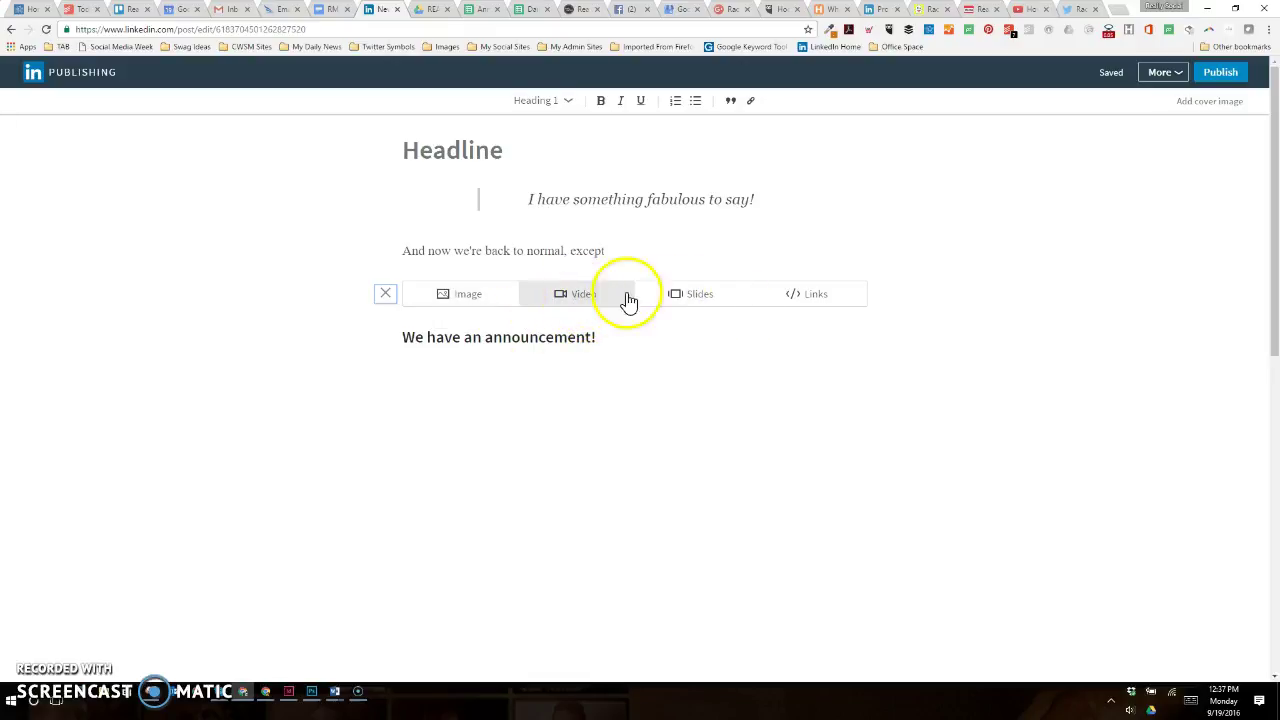
click(688, 297)
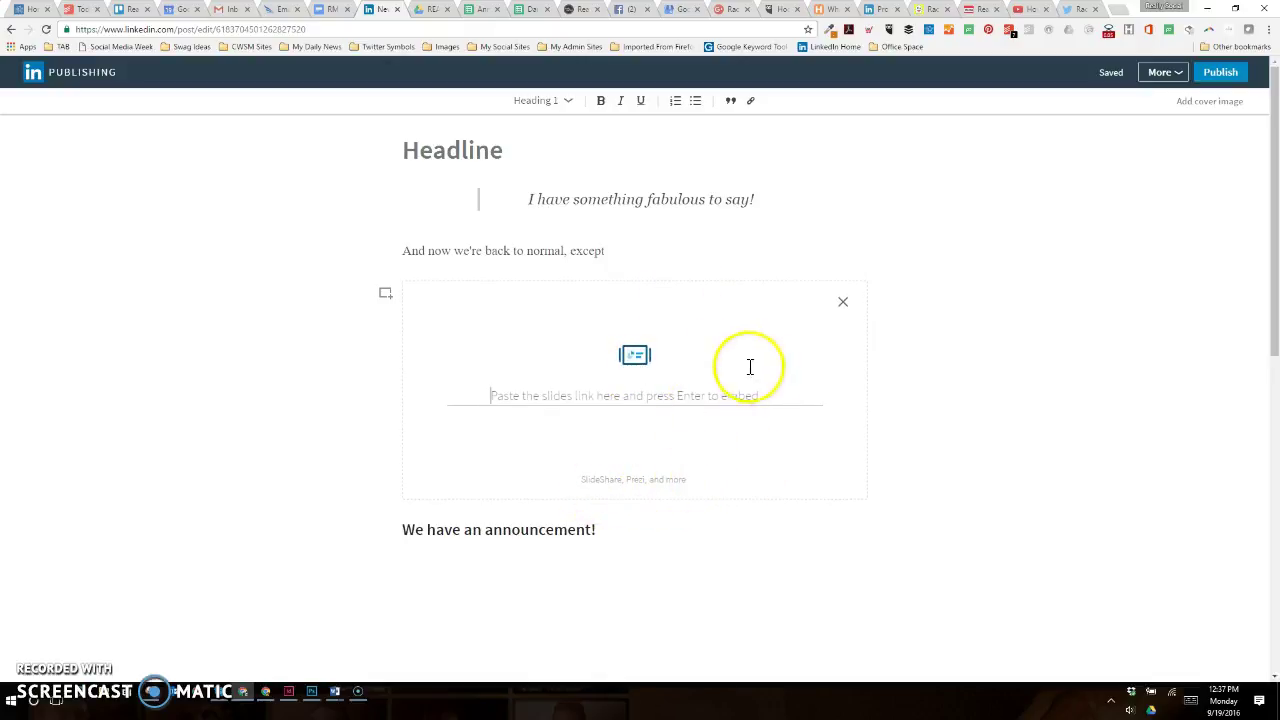
click(843, 304)
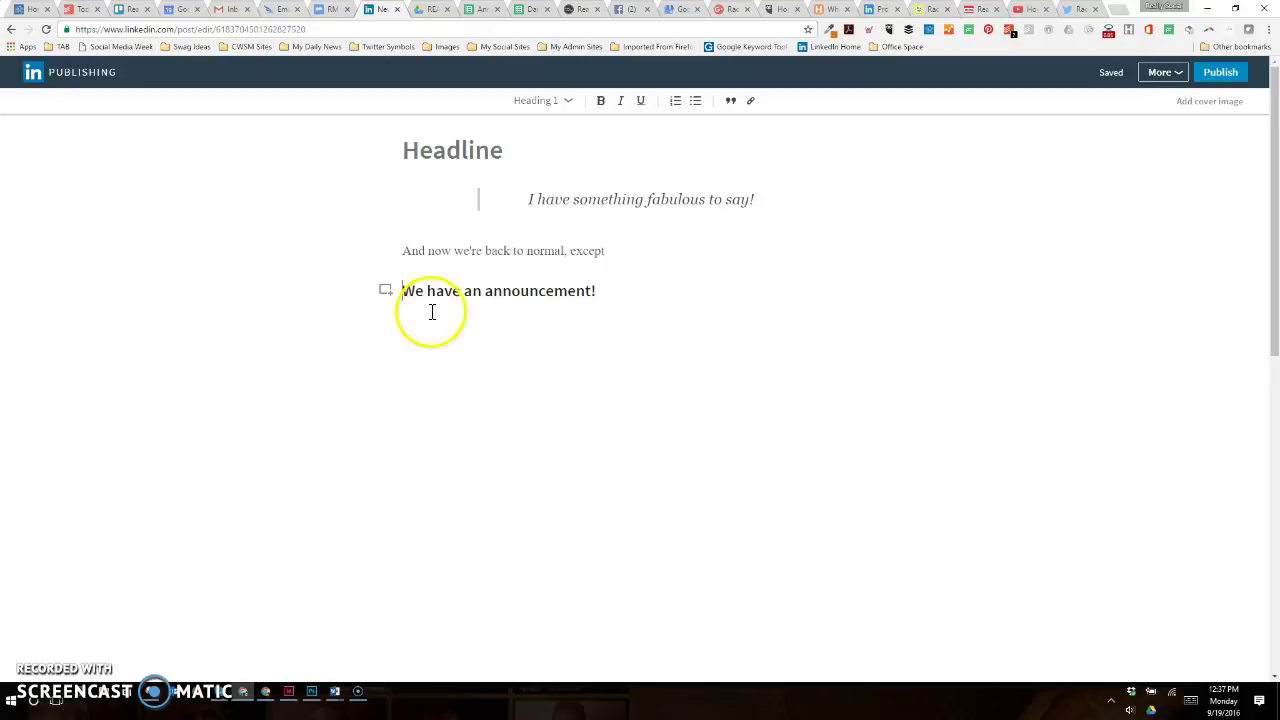
Insert a video embed block above the announcement heading, and copy the YouTube link of "How to Tag a Person or Company in a LinkedIn Update"
click(387, 294)
click(560, 294)
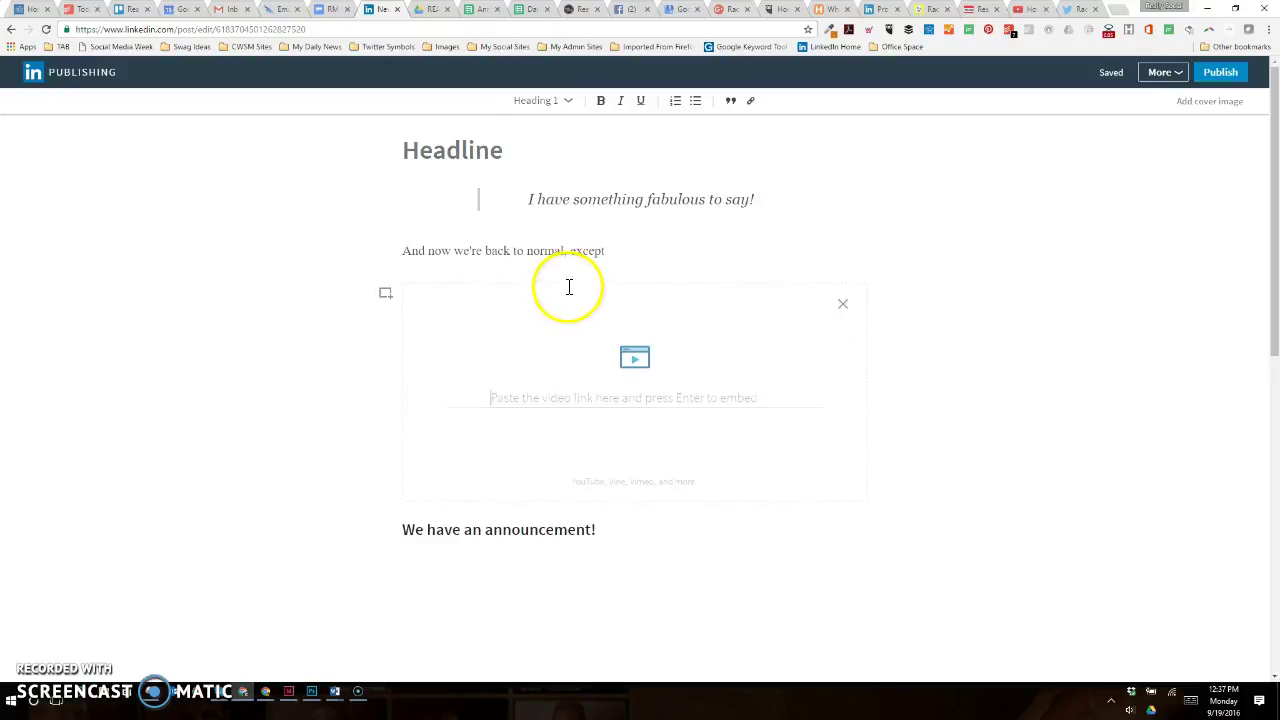
click(1030, 10)
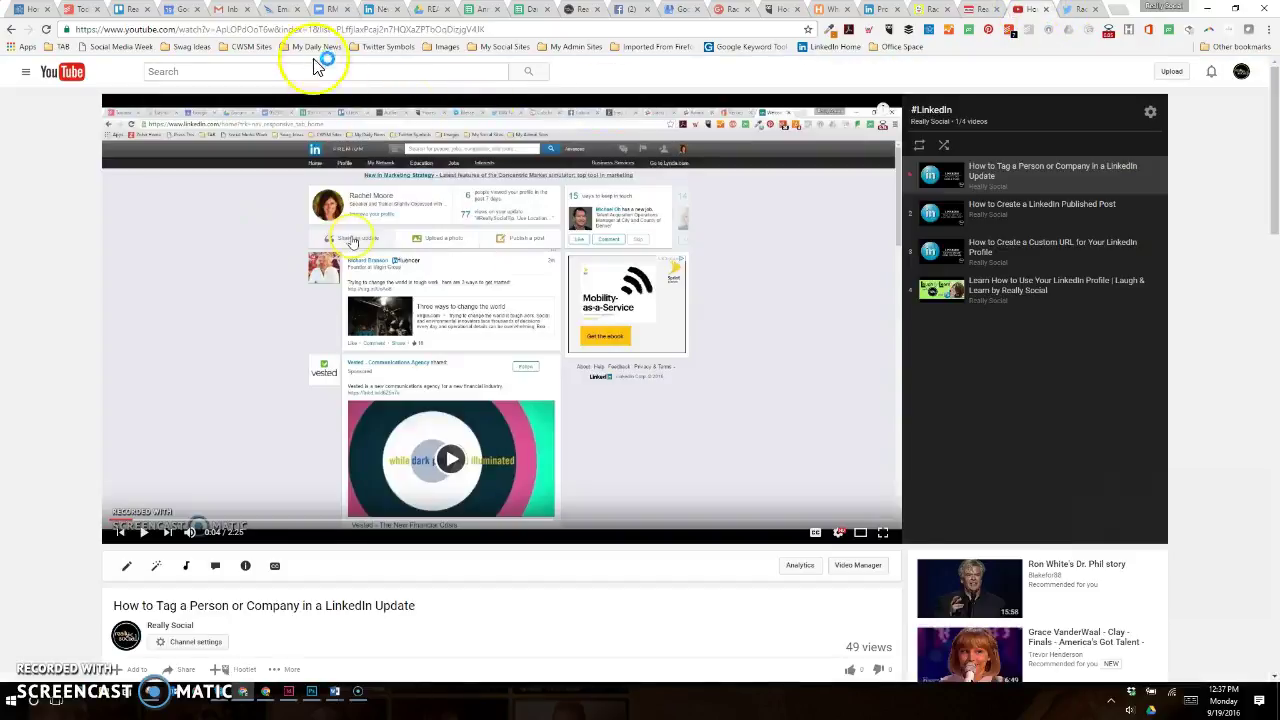
click(280, 30)
click(276, 29)
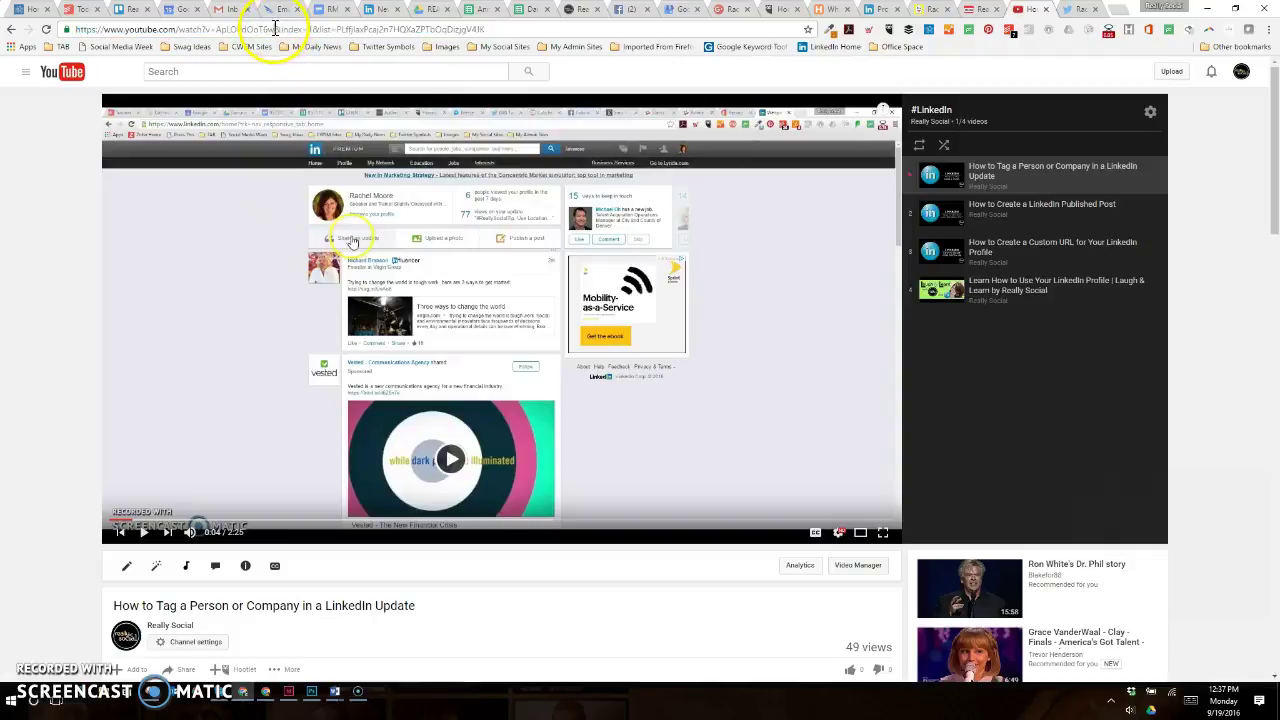
drag(276, 29, 72, 36)
key(ctrl+c)
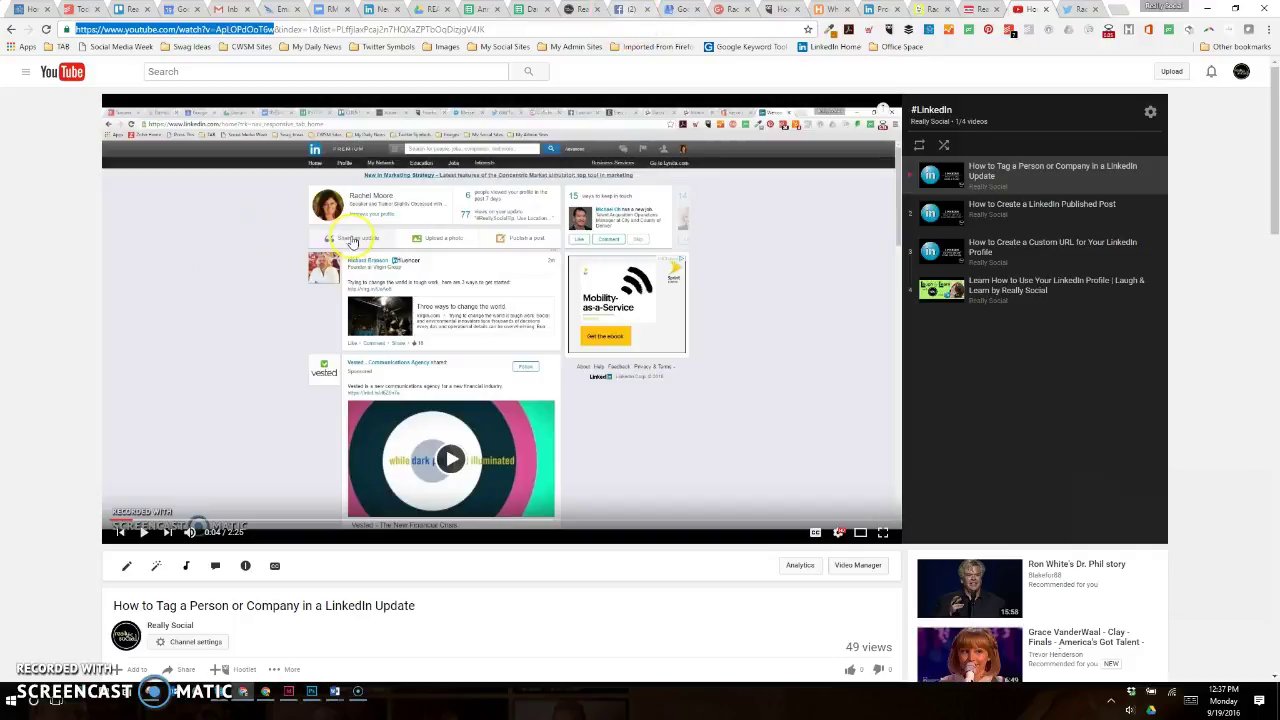
Embed the copied YouTube video in the article's video block
click(375, 10)
key(ctrl+v)
key(Return)
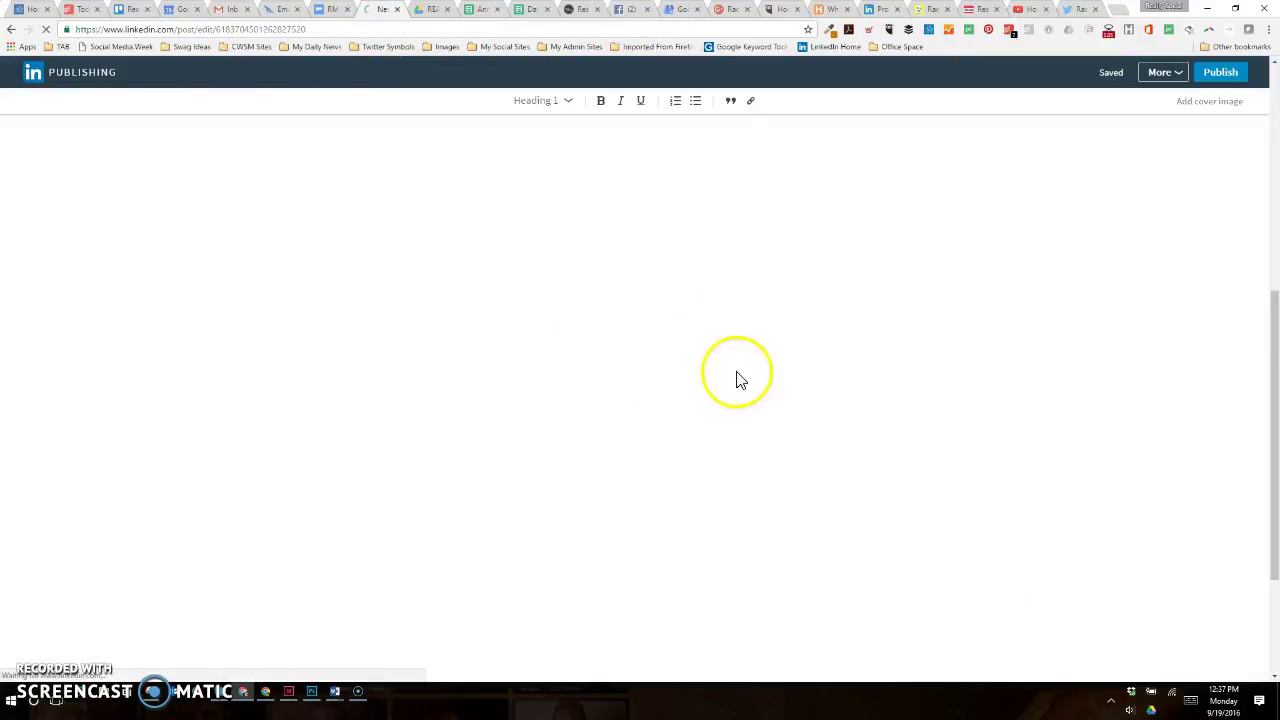
scroll(867, 390, up, 2)
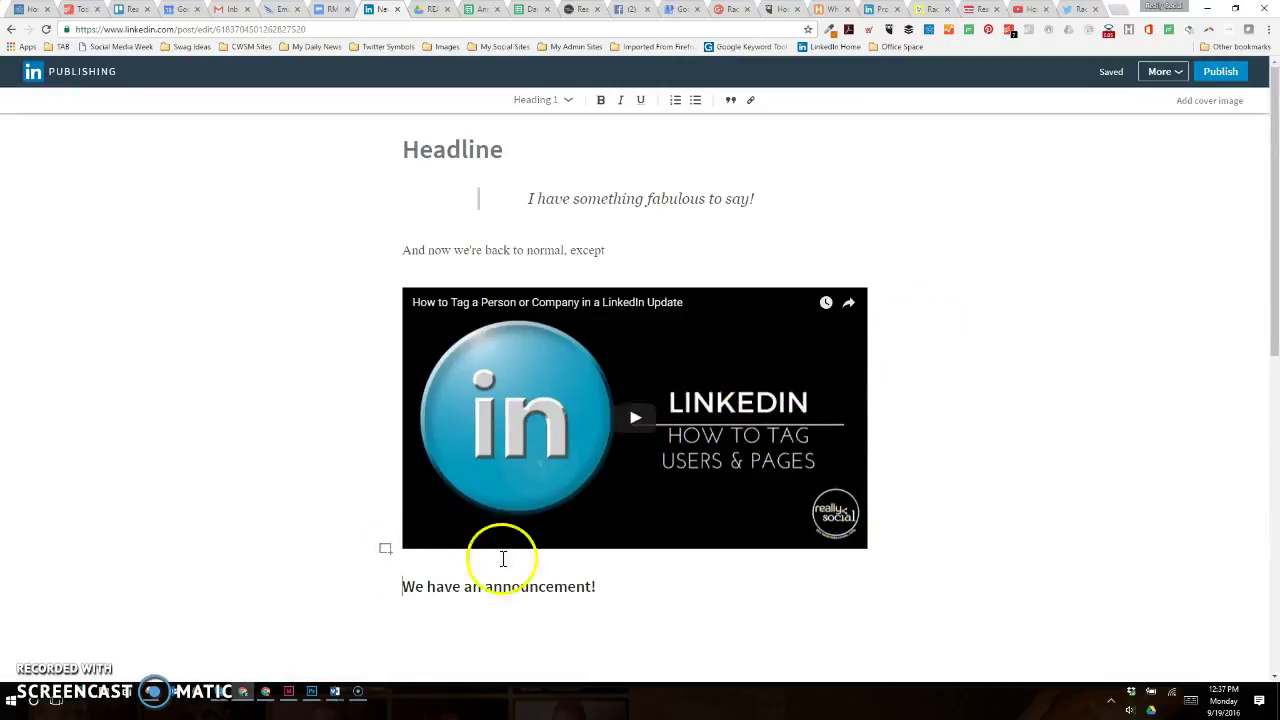
Insert an image block between the video and the announcement heading and dismiss it without an image
scroll(520, 572, down, 1)
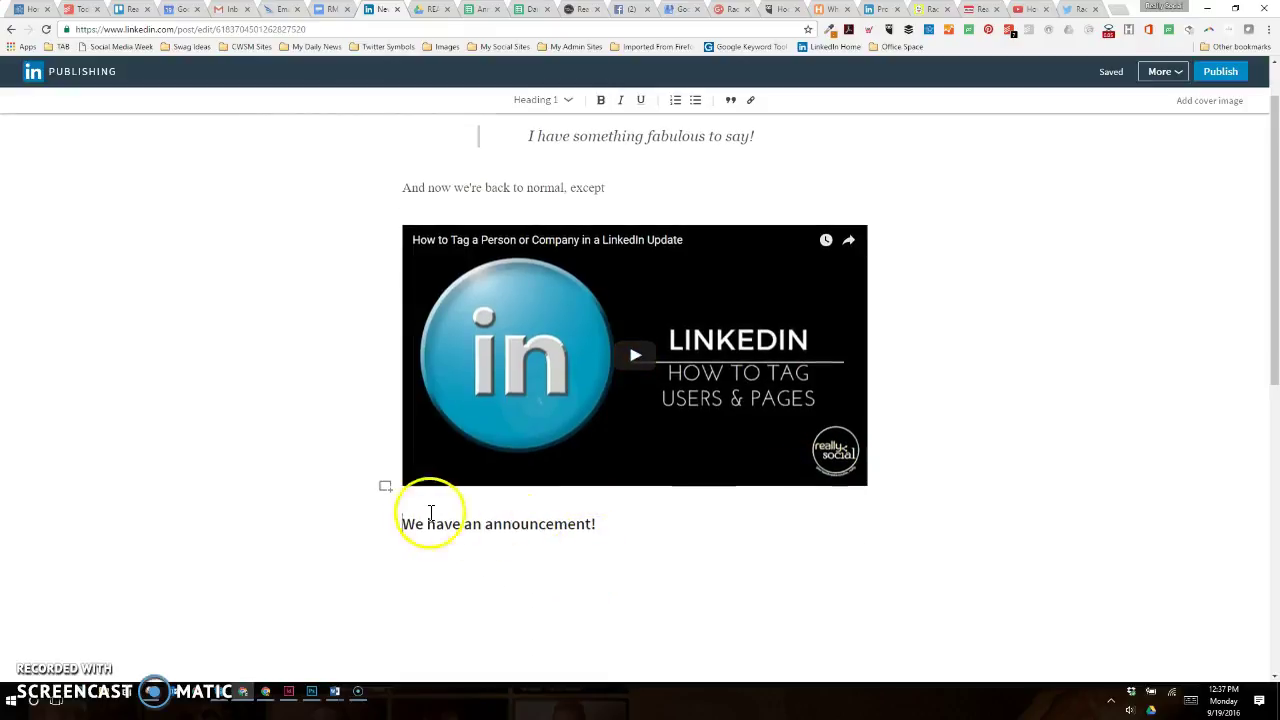
click(386, 490)
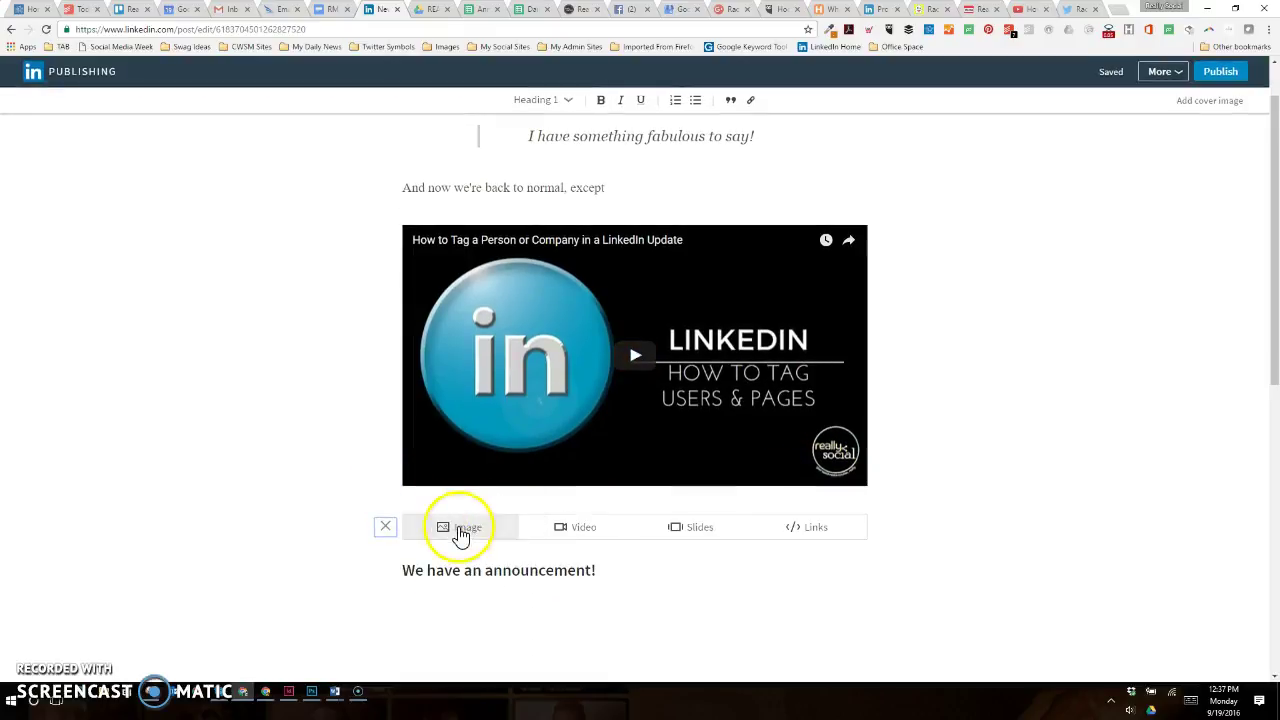
click(457, 526)
scroll(660, 540, down, 3)
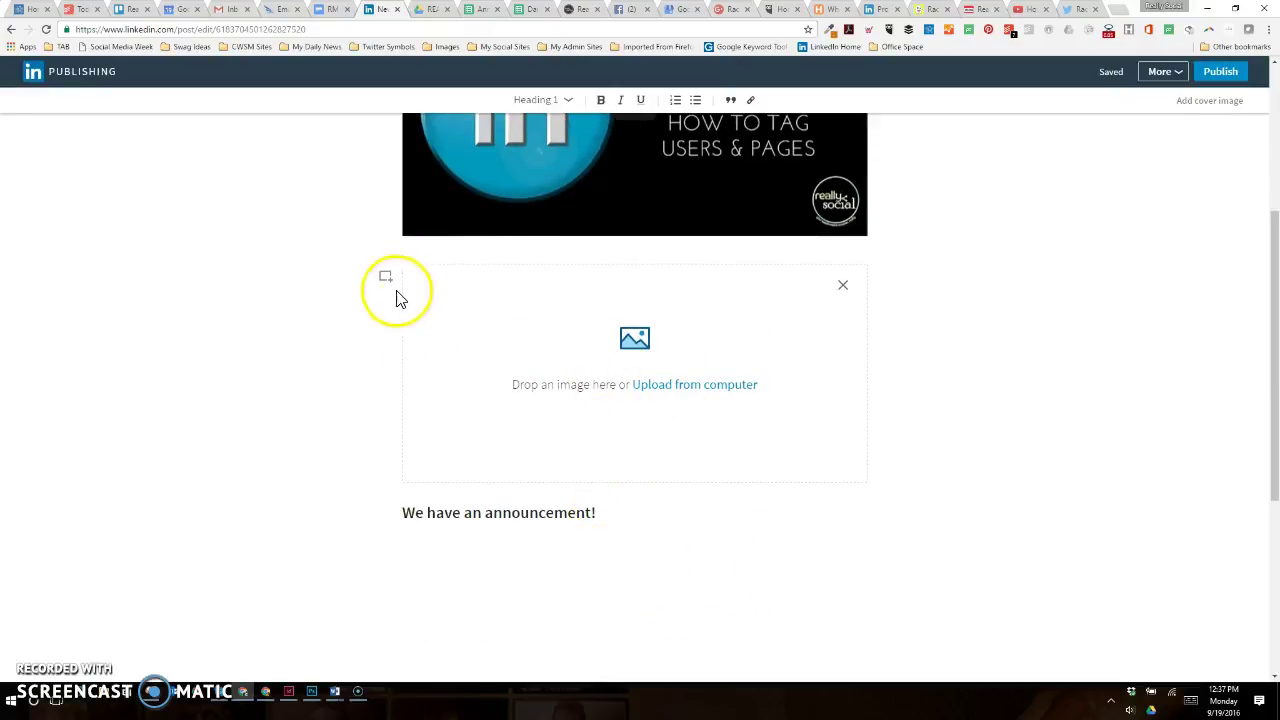
click(843, 287)
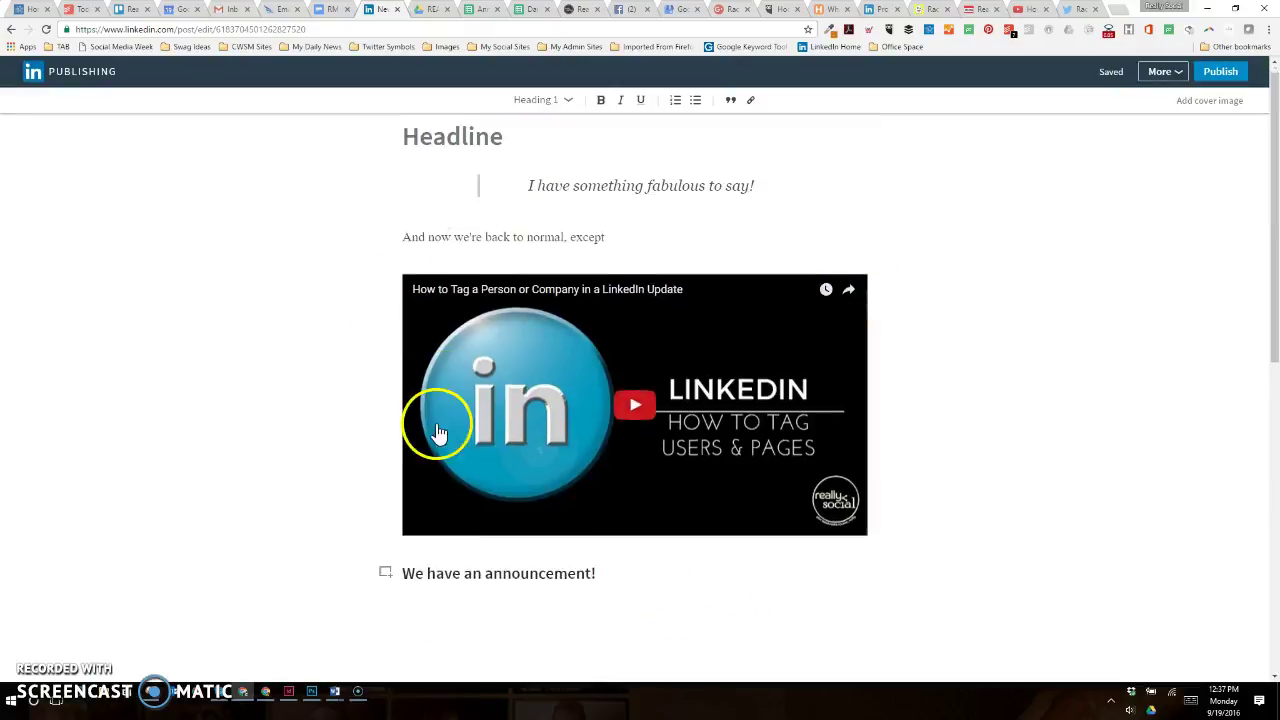
Insert a link embed block above the announcement heading and switch to Twitter to get the link of the #Page1MktChat tweet
scroll(437, 428, down, 2)
scroll(437, 277, up, 1)
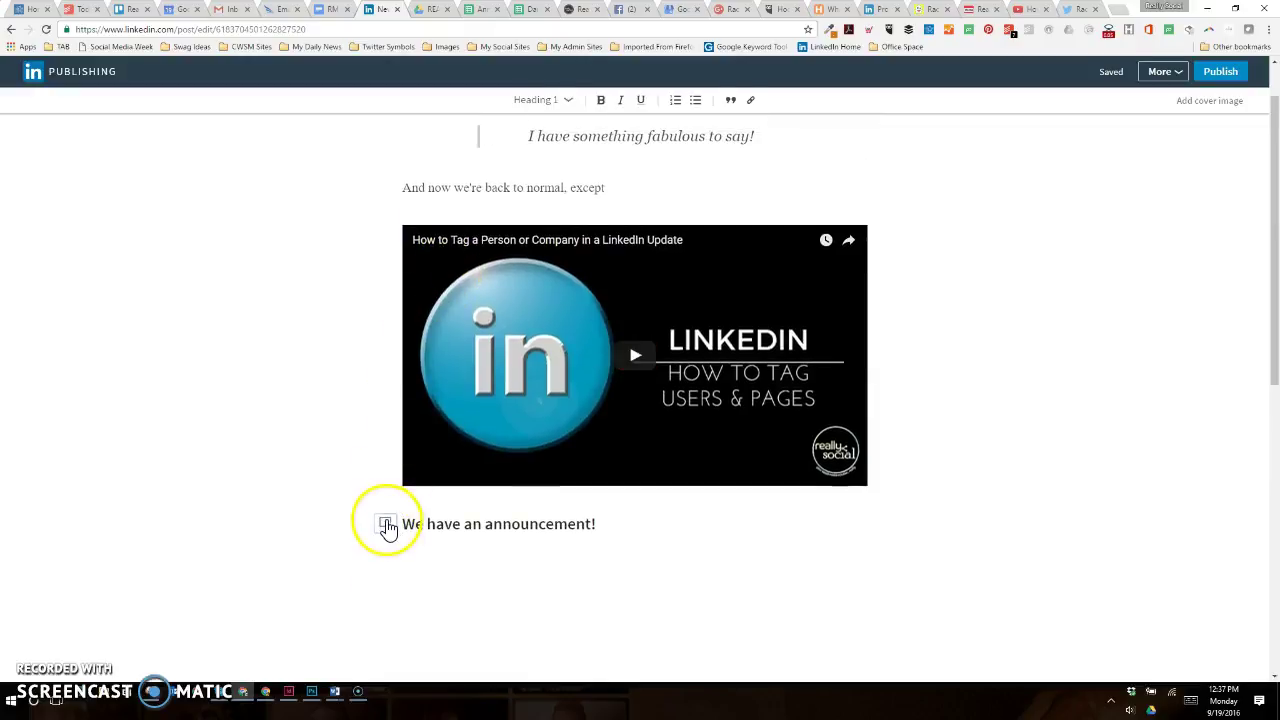
click(386, 523)
click(810, 530)
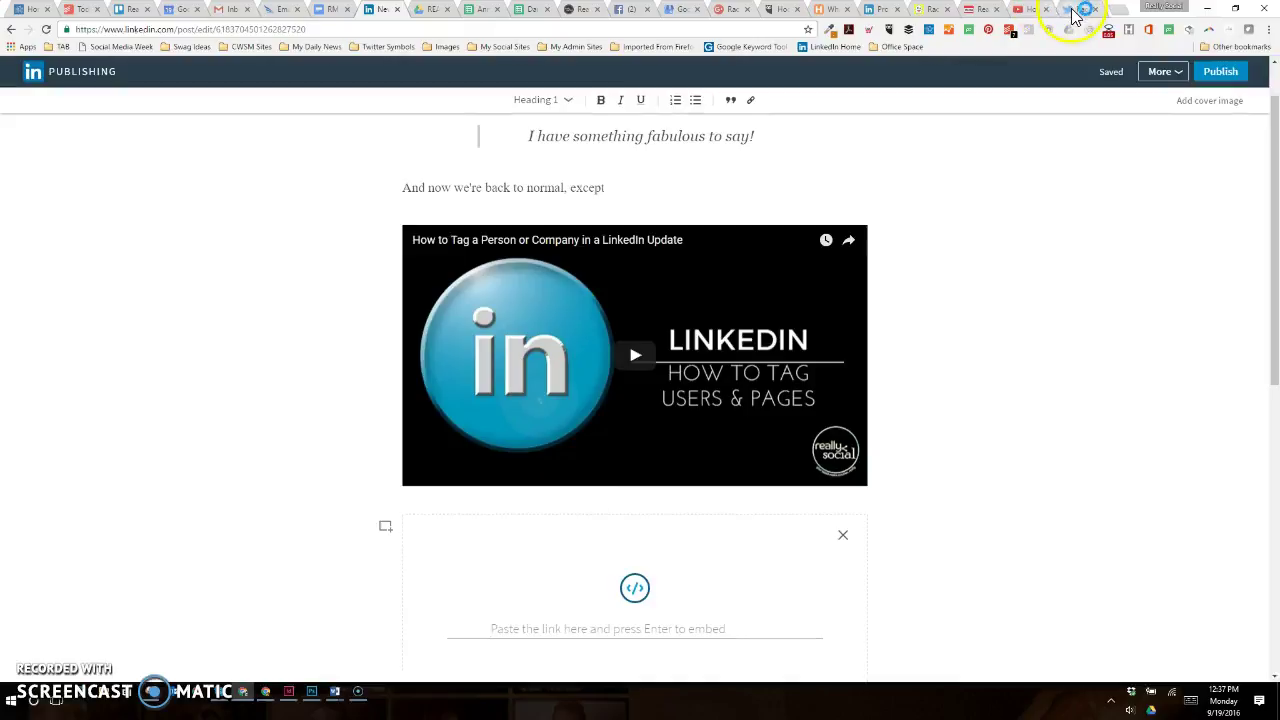
click(1072, 10)
click(598, 379)
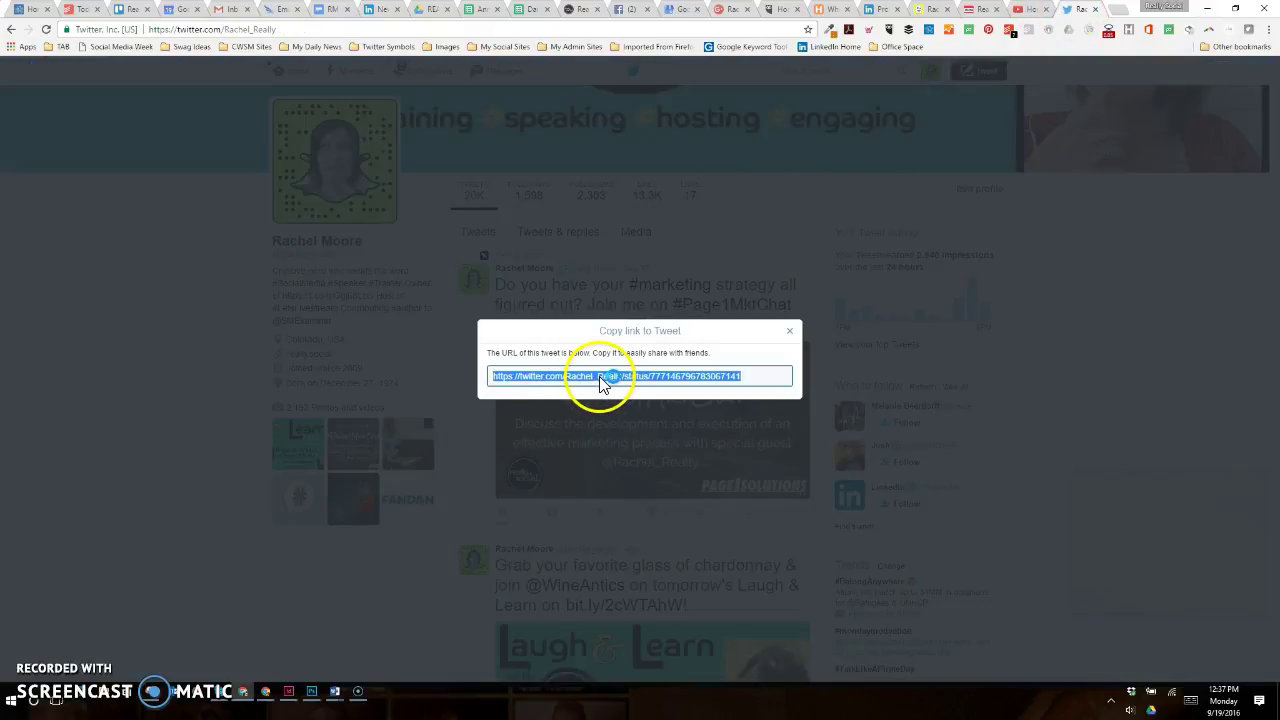
Embed the #Page1MktChat tweet in the article's link block below the video
click(376, 12)
key(ctrl+v)
key(Return)
scroll(811, 523, down, 5)
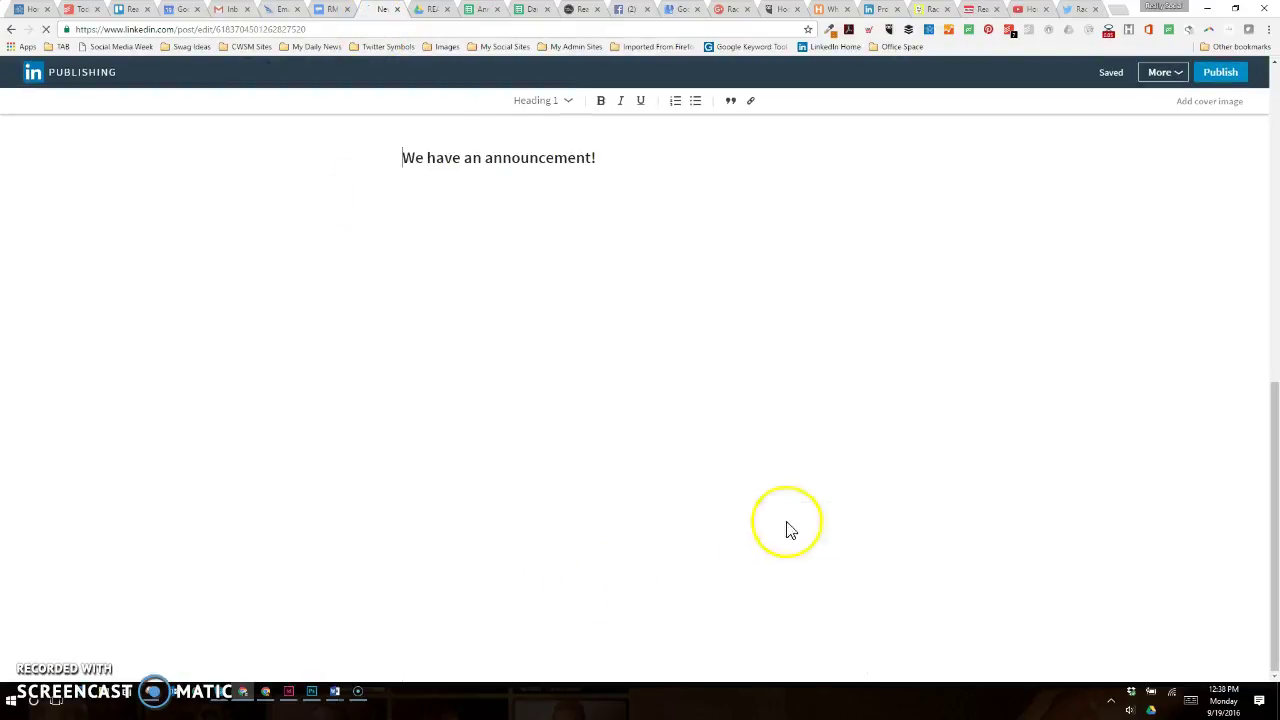
scroll(923, 457, up, 1)
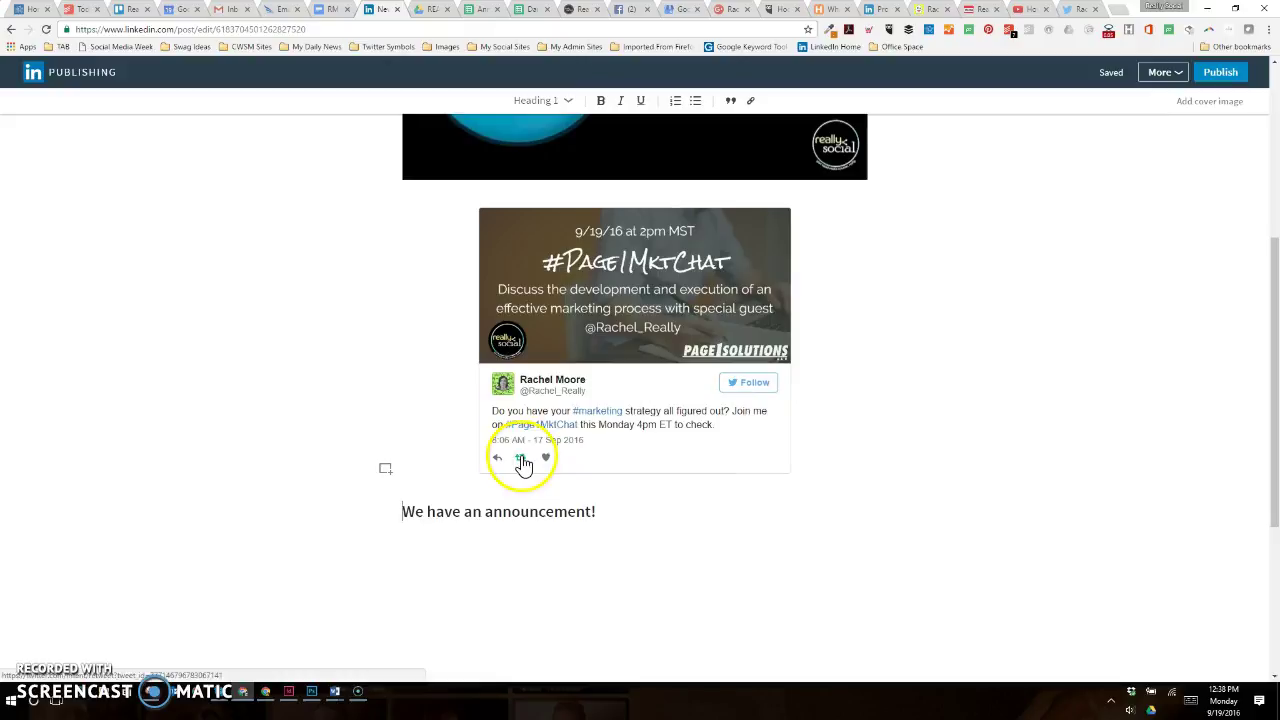
Look through the list of already published posts and close it again
scroll(902, 437, up, 3)
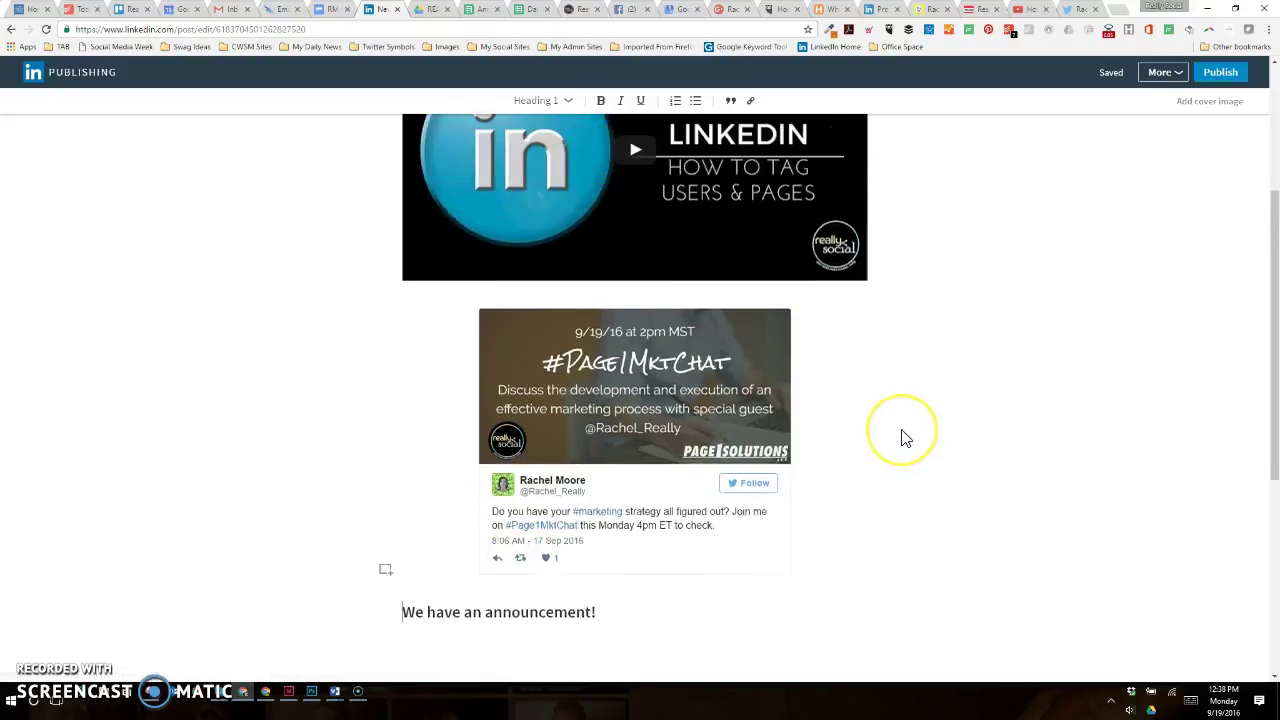
scroll(902, 437, up, 2)
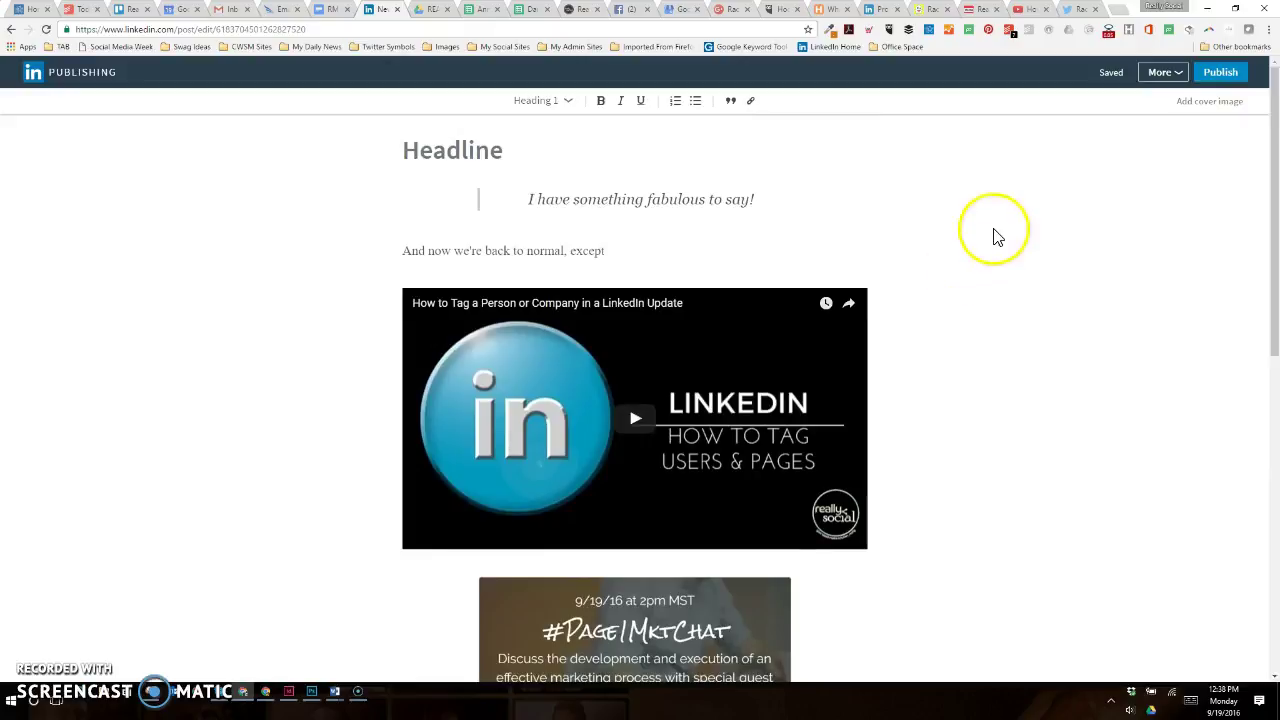
click(1163, 74)
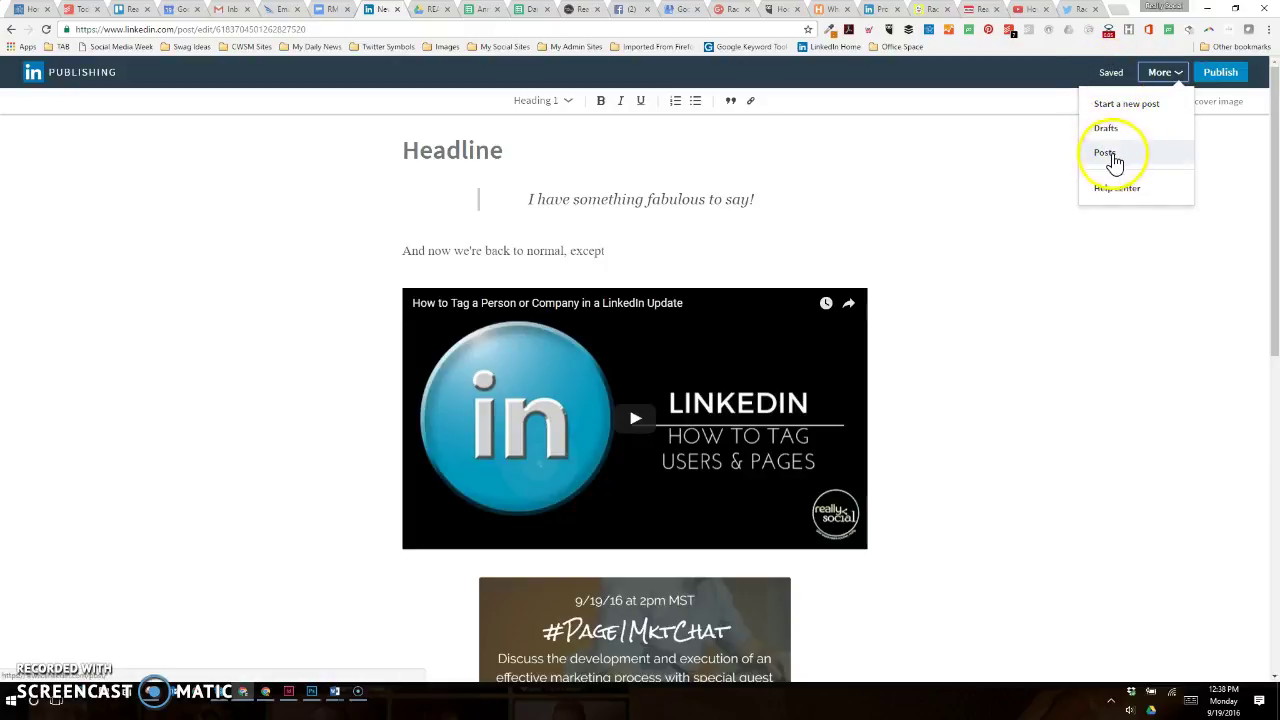
click(1108, 154)
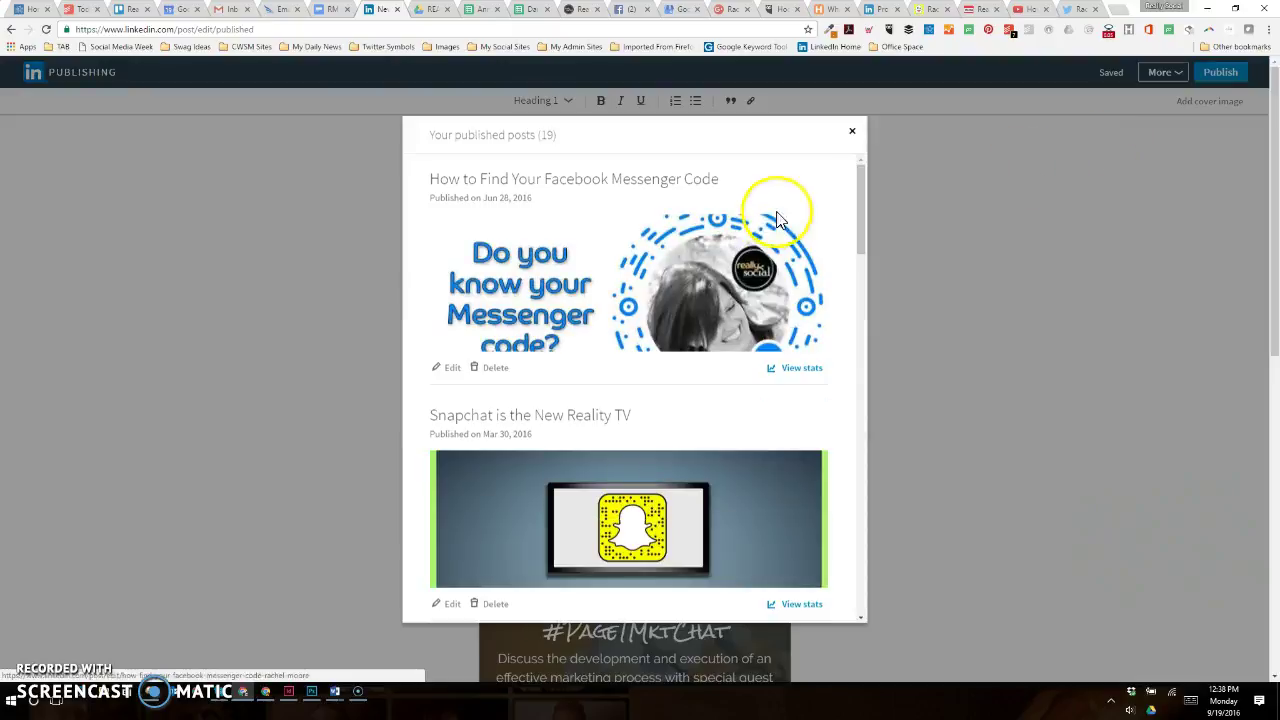
scroll(680, 318, down, 2)
scroll(634, 320, up, 2)
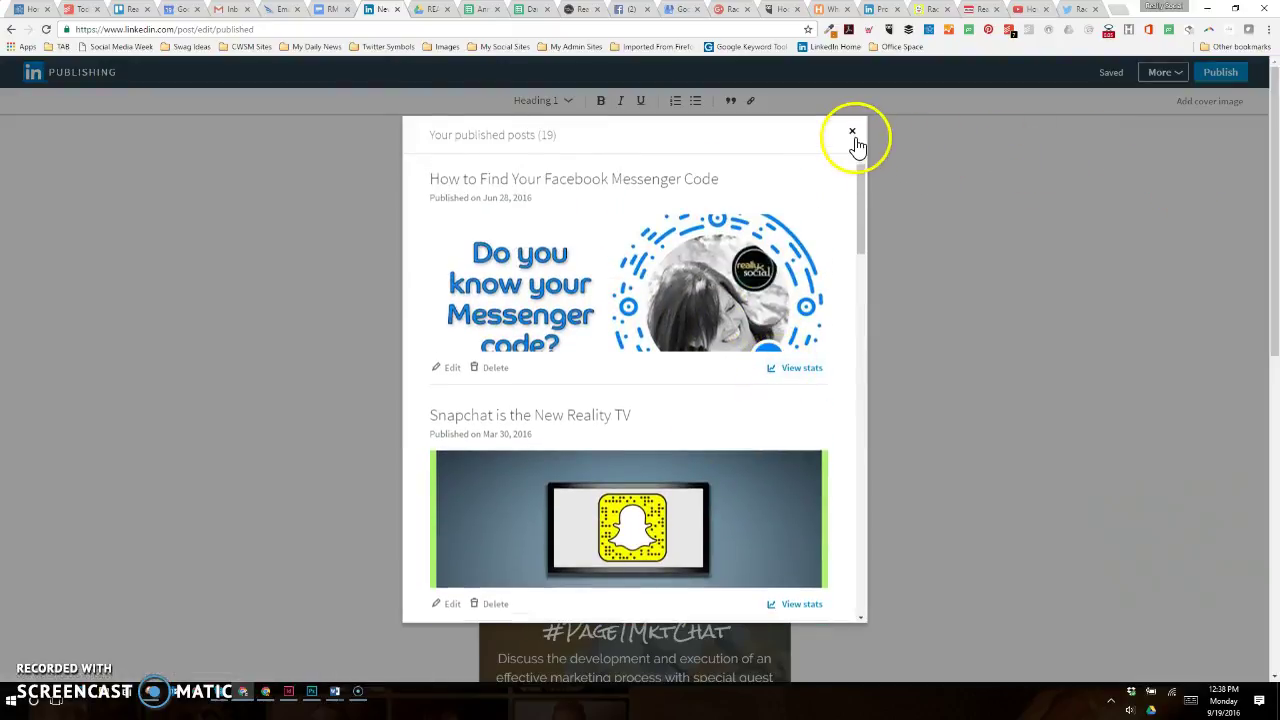
click(853, 134)
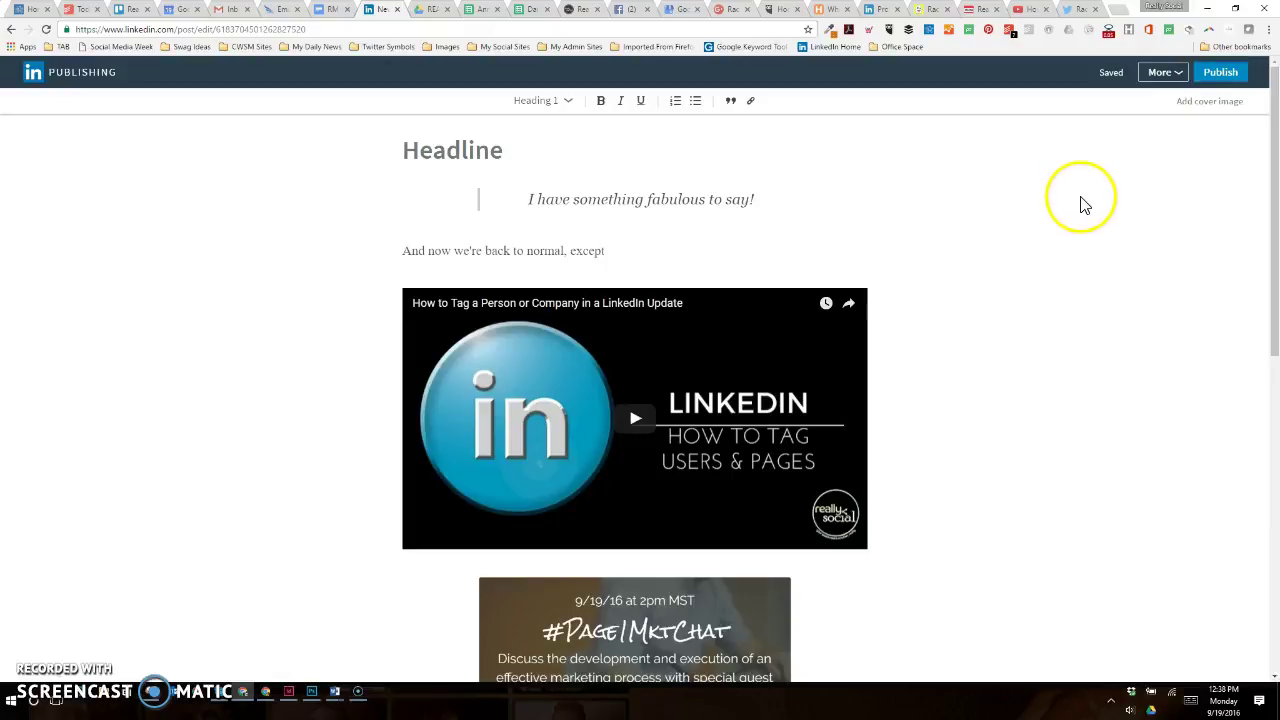
Add an empty cover image area to the article and start a new paragraph after "And now we're back to normal, except"
click(1206, 102)
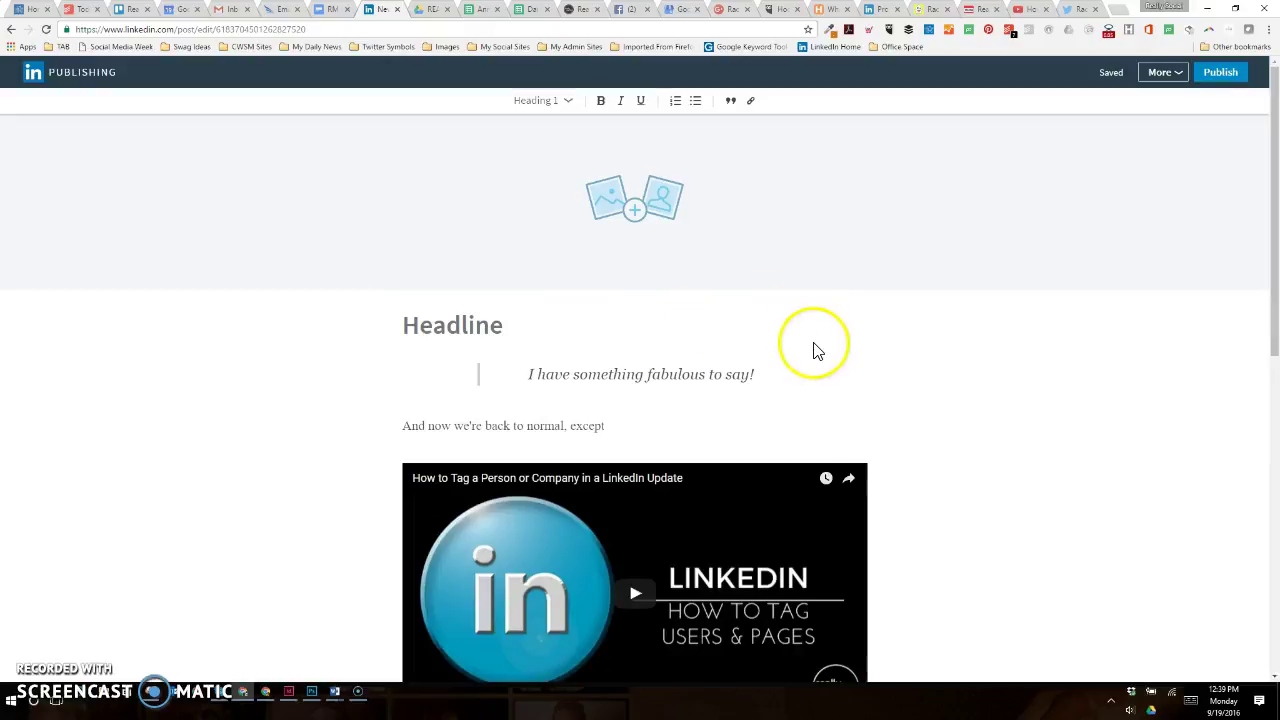
scroll(700, 350, down, 1)
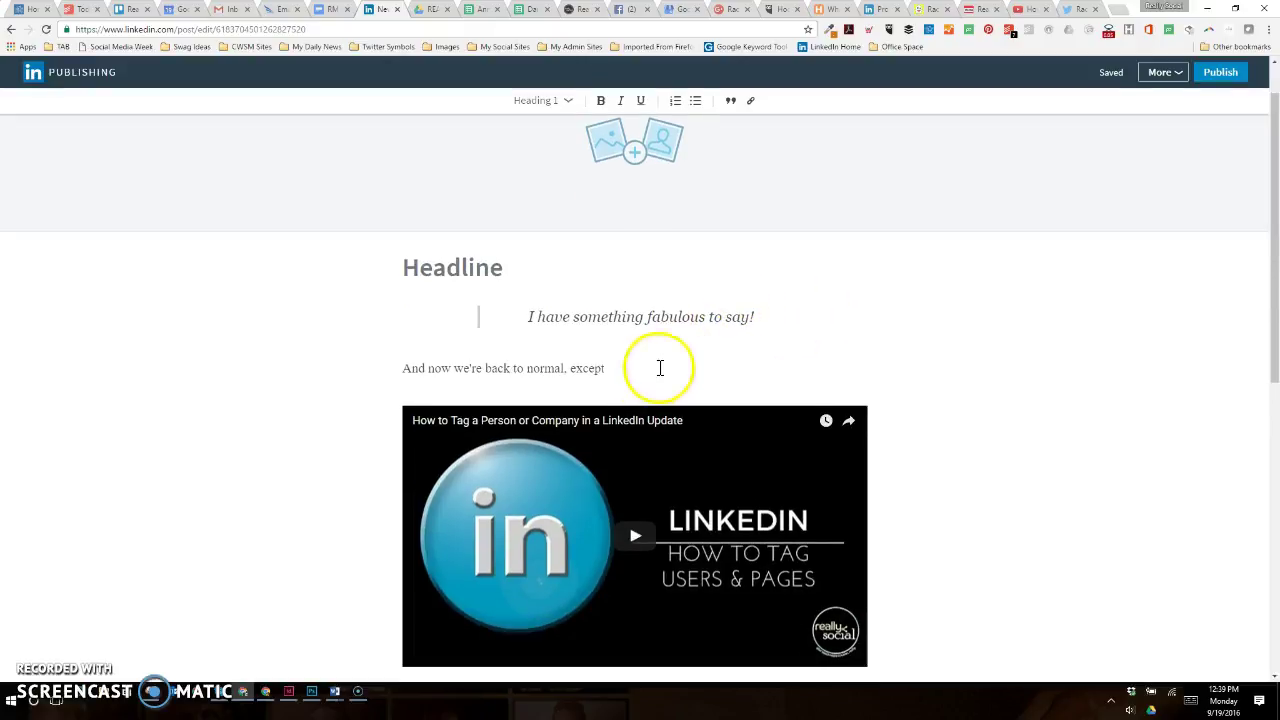
click(647, 369)
key(Return)
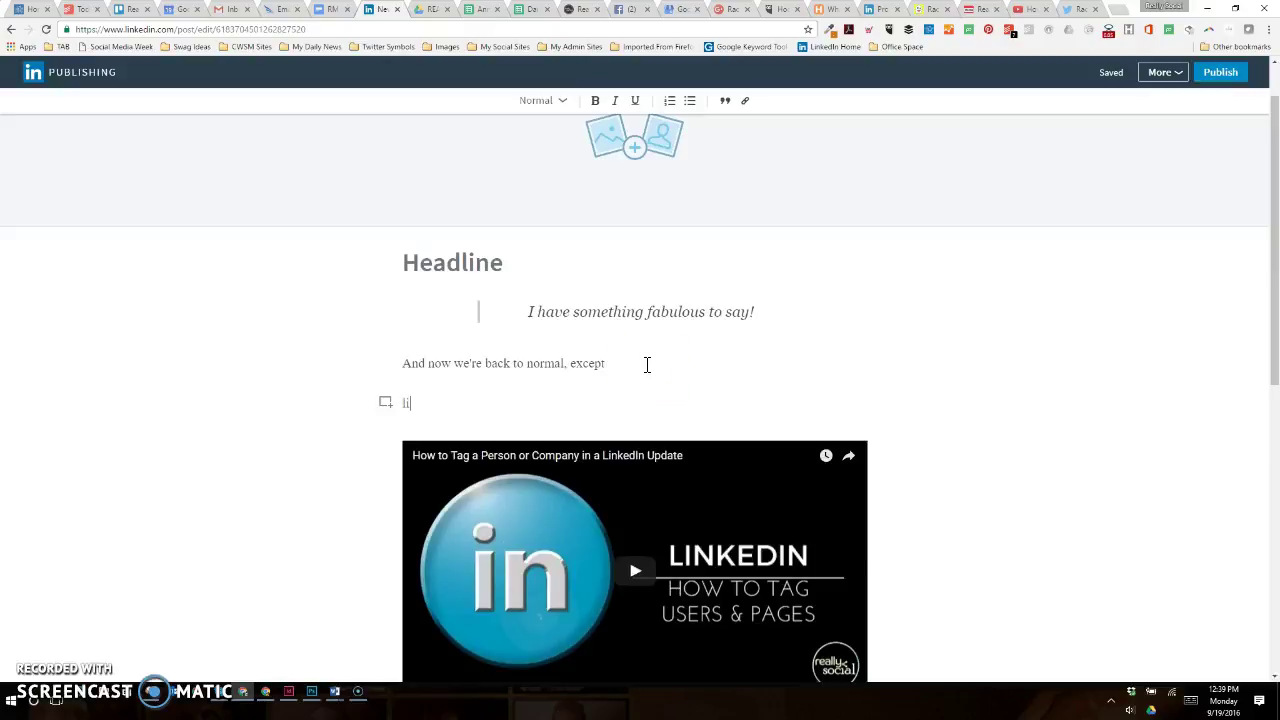